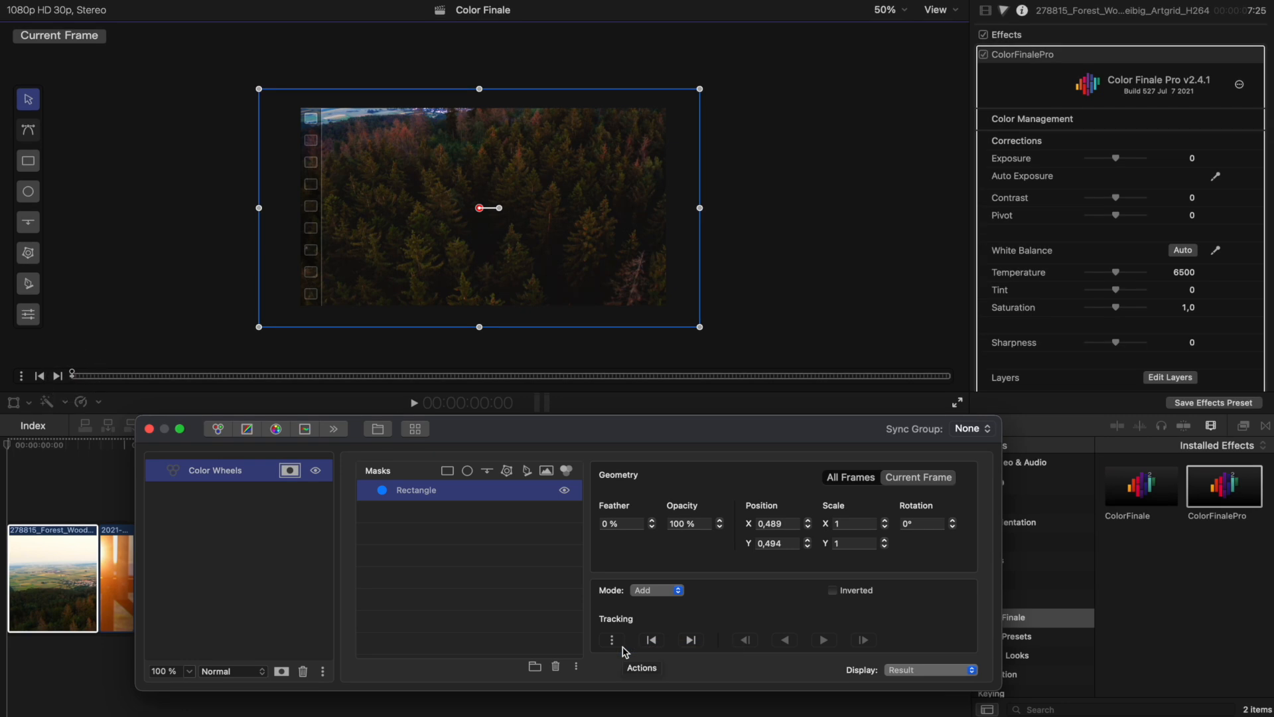
Step: At 1:21 on the forest clip, set the opacity of the Color Wheels layer's rectangle mask to 0 %
click(317, 471)
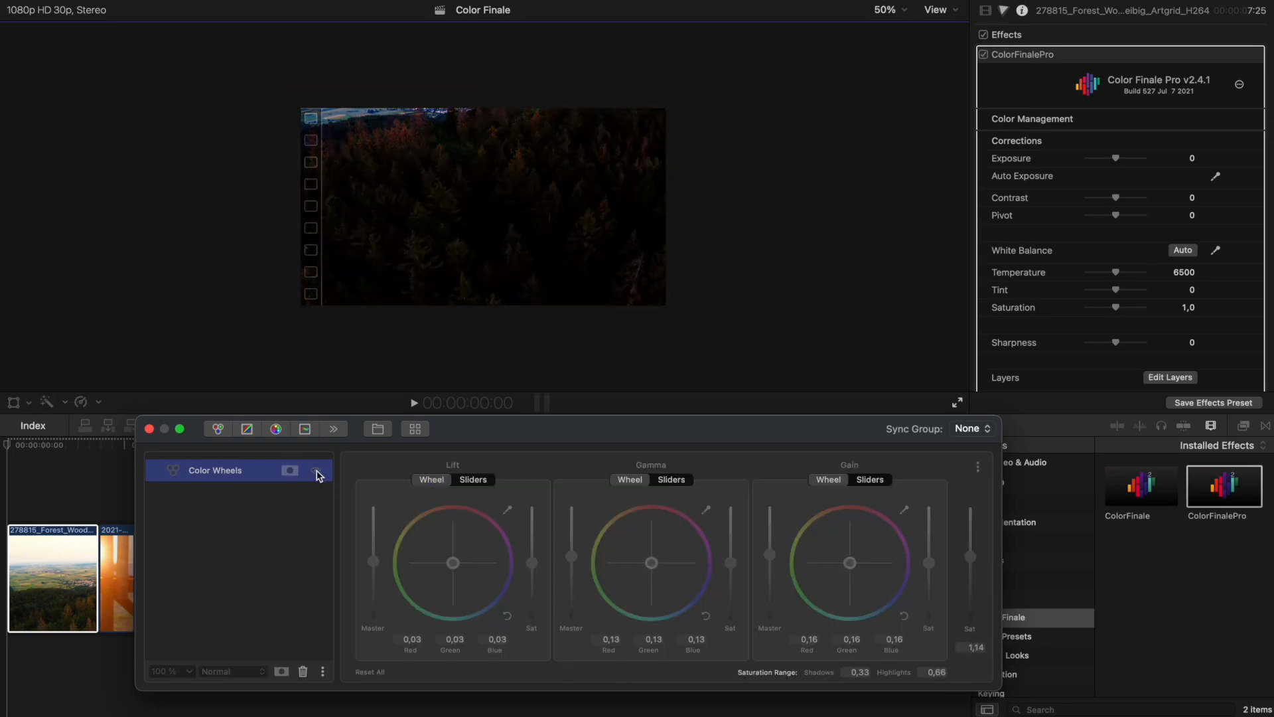
click(8, 444)
drag(16, 441, 26, 443)
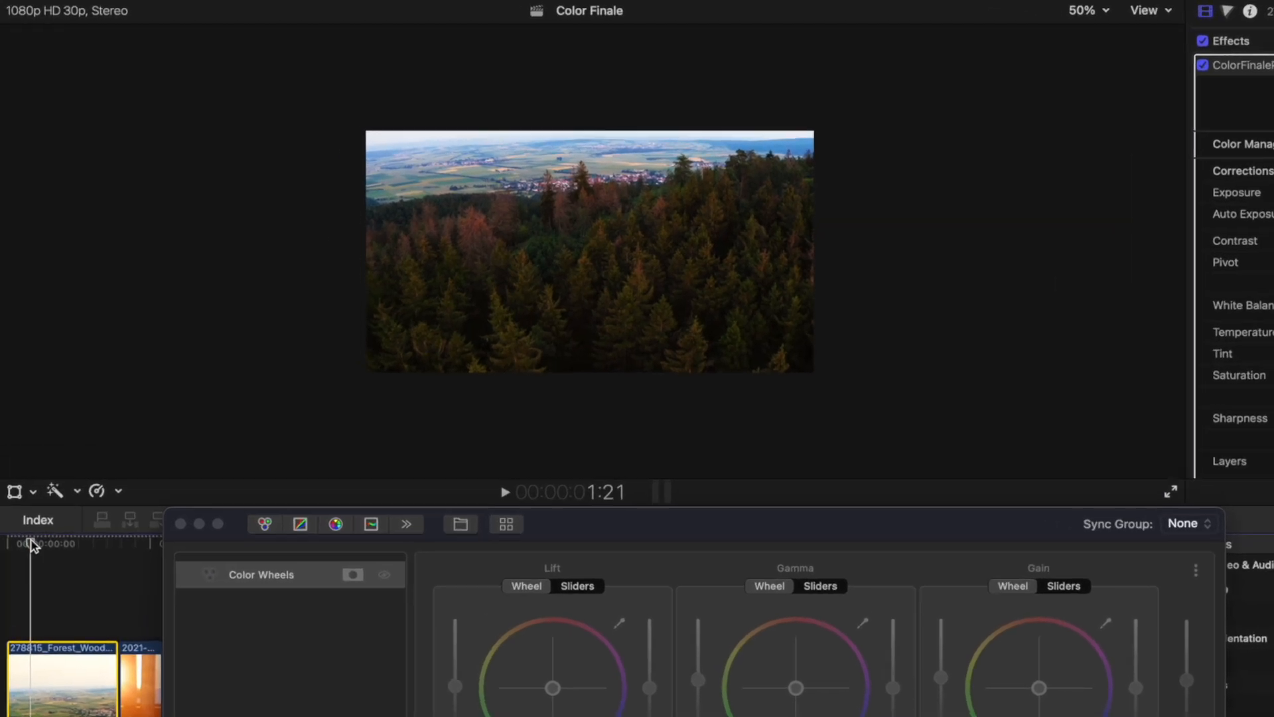
click(347, 567)
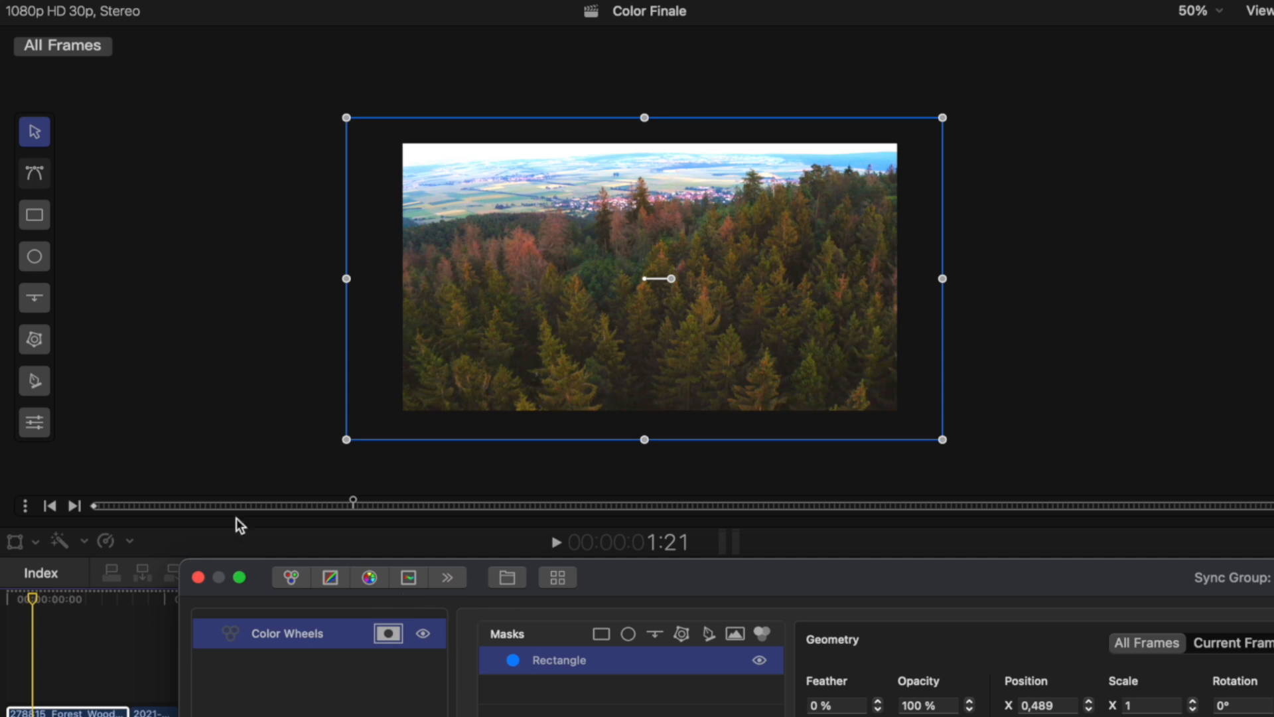
click(38, 428)
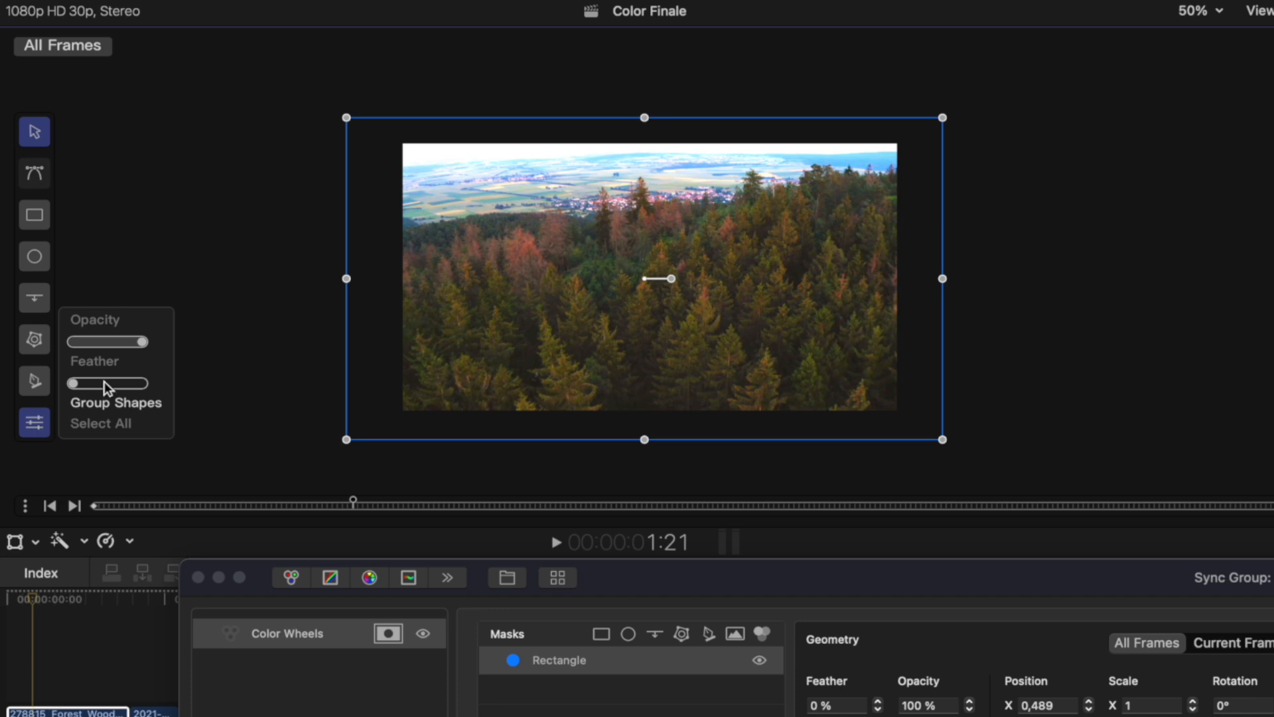
drag(145, 345, 66, 344)
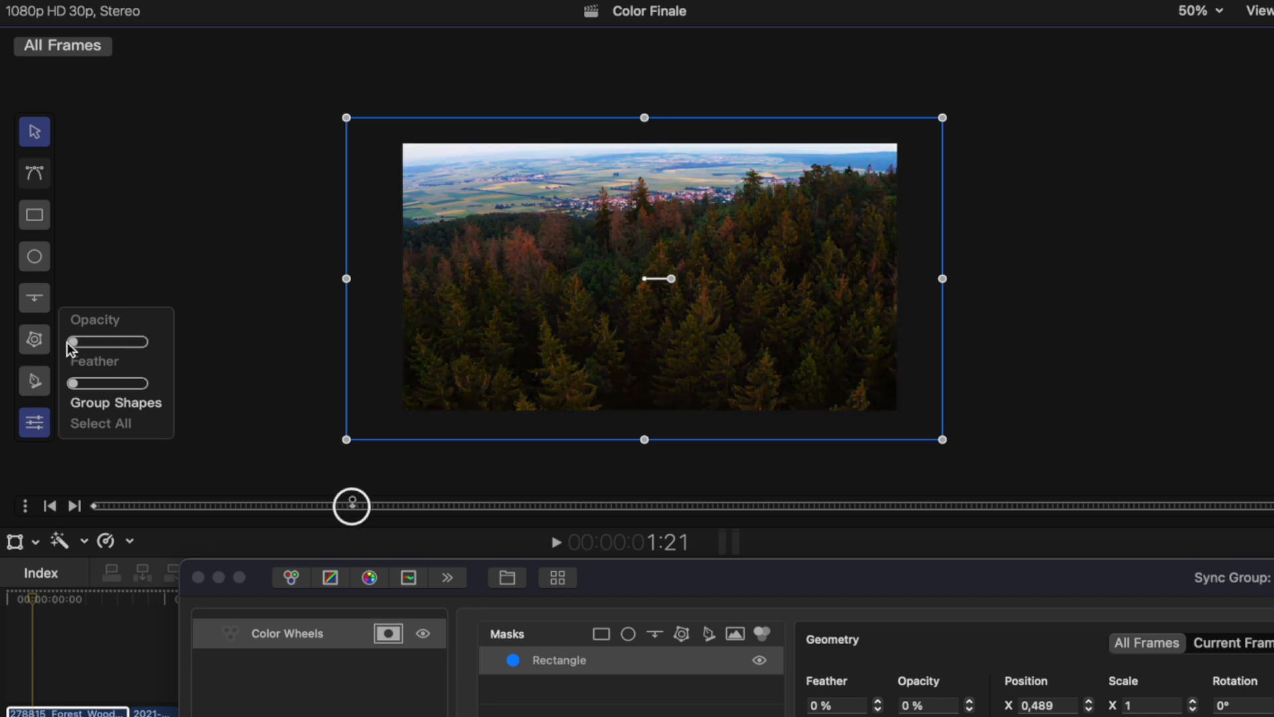
click(10, 598)
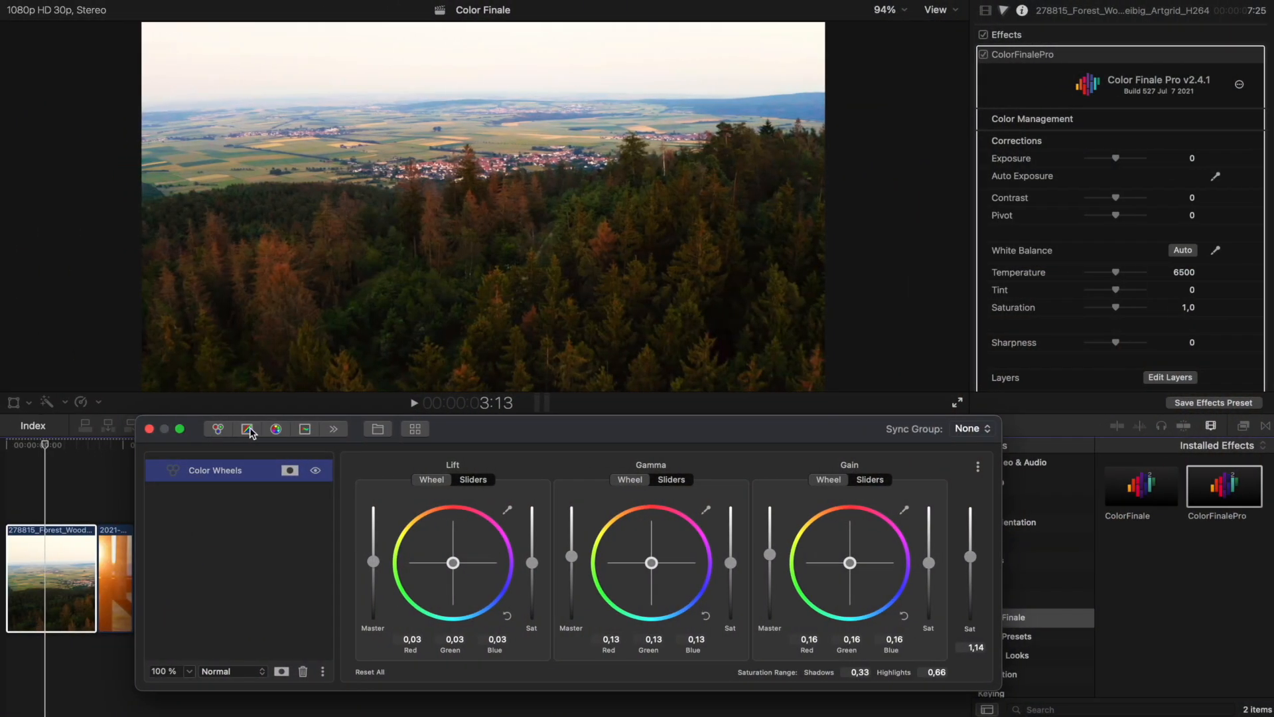
Step: Add a Curves layer to the forest clip and place three points on the Master curve, lifting the midtones slightly
click(248, 429)
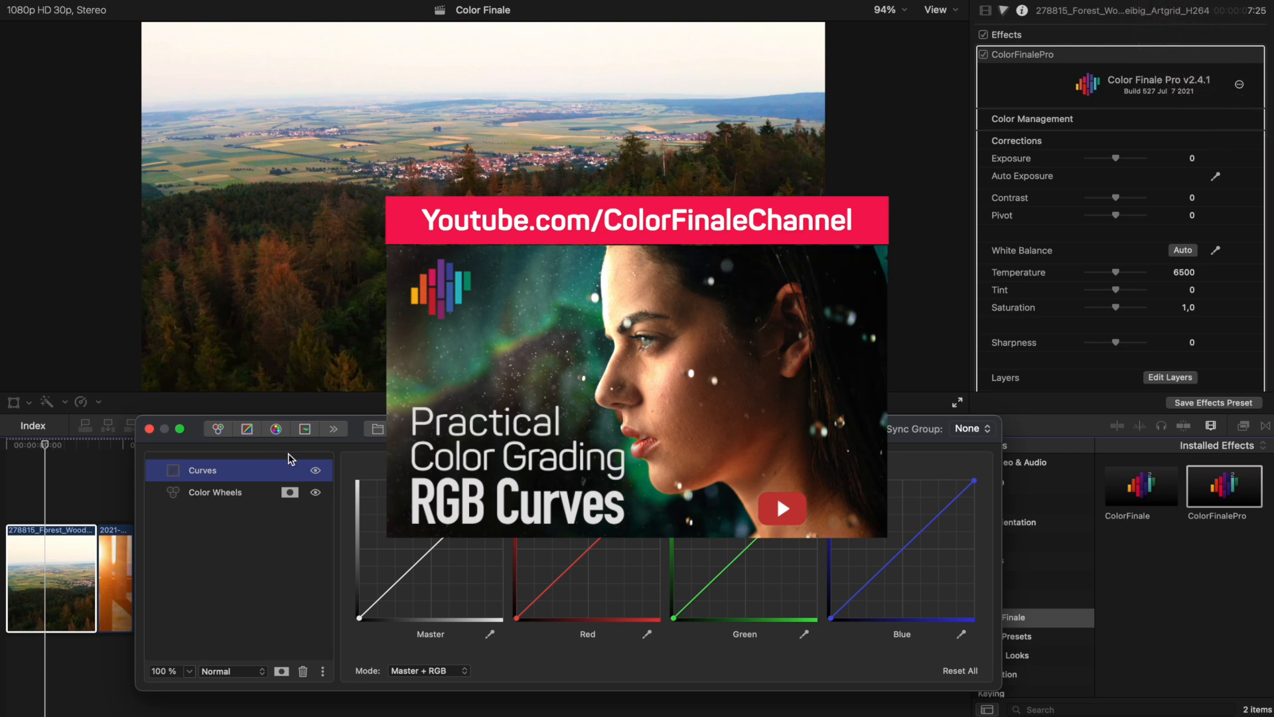
drag(432, 552, 429, 547)
click(468, 510)
click(394, 582)
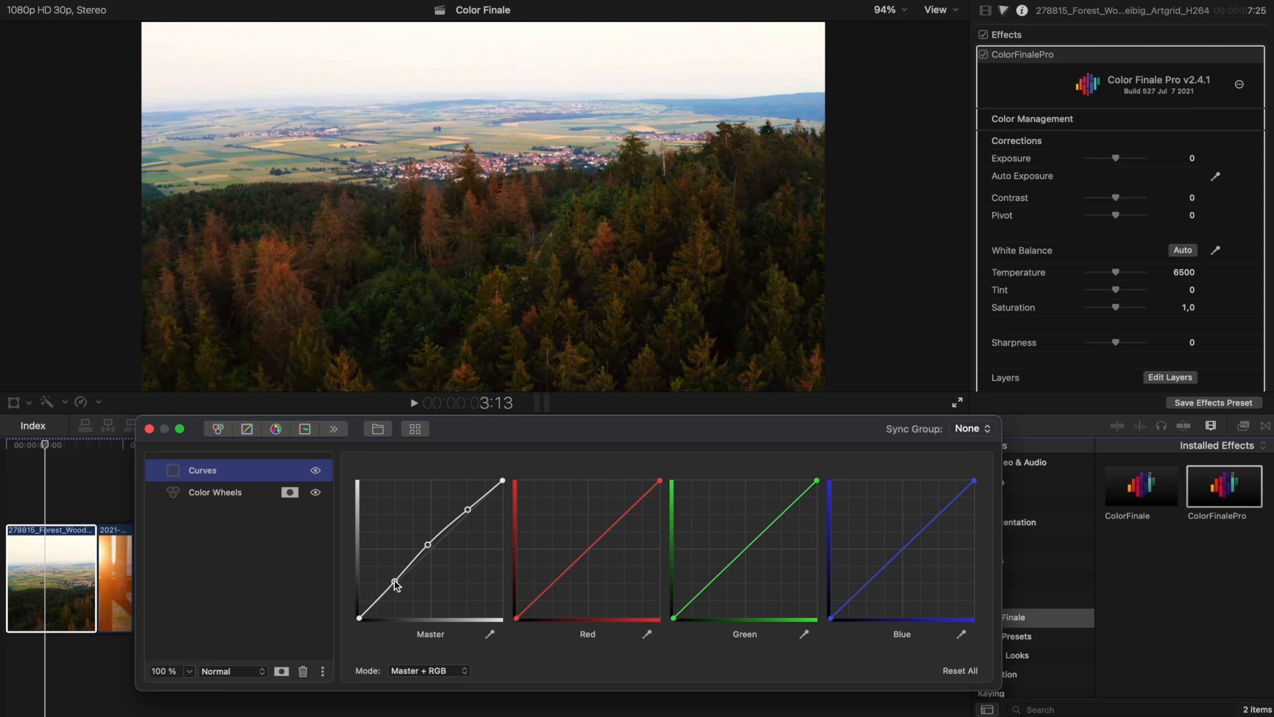
Step: Lower the Green and Red curves' highlights, shift the Blue curve's black point inward, and compare the Curves layer off and on
drag(820, 488, 821, 498)
click(787, 524)
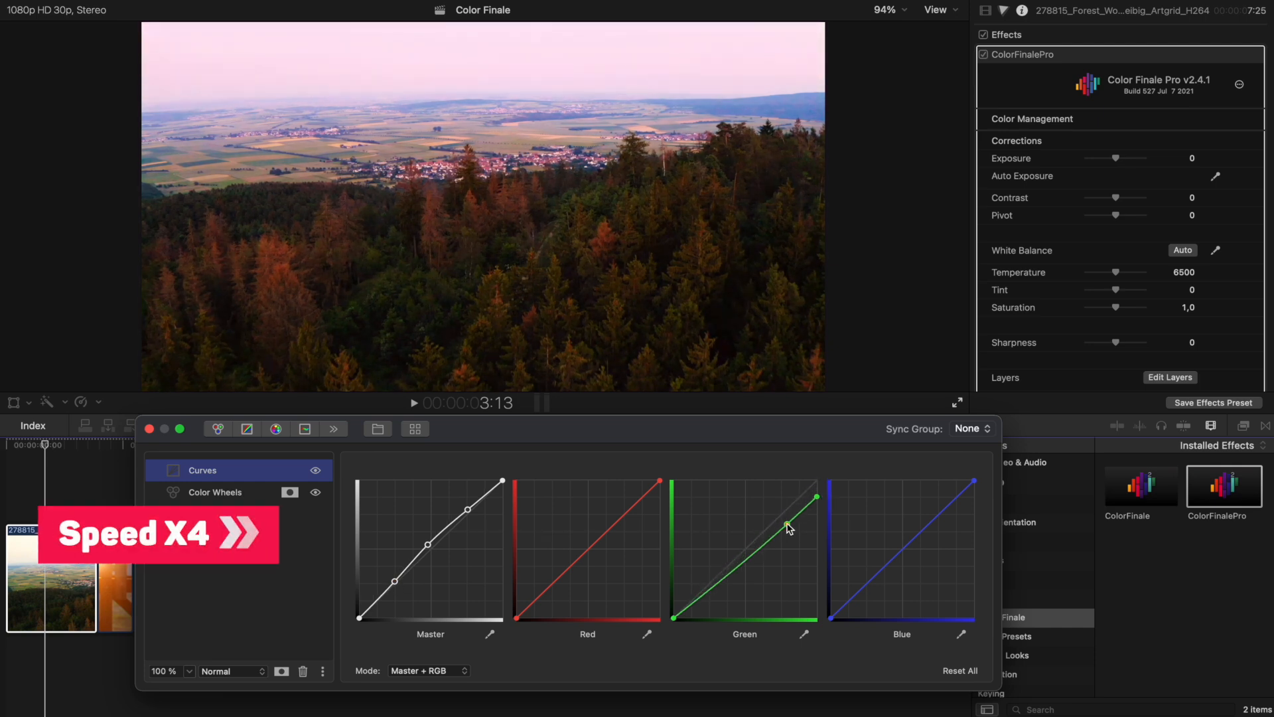
drag(660, 480, 660, 493)
drag(830, 619, 849, 619)
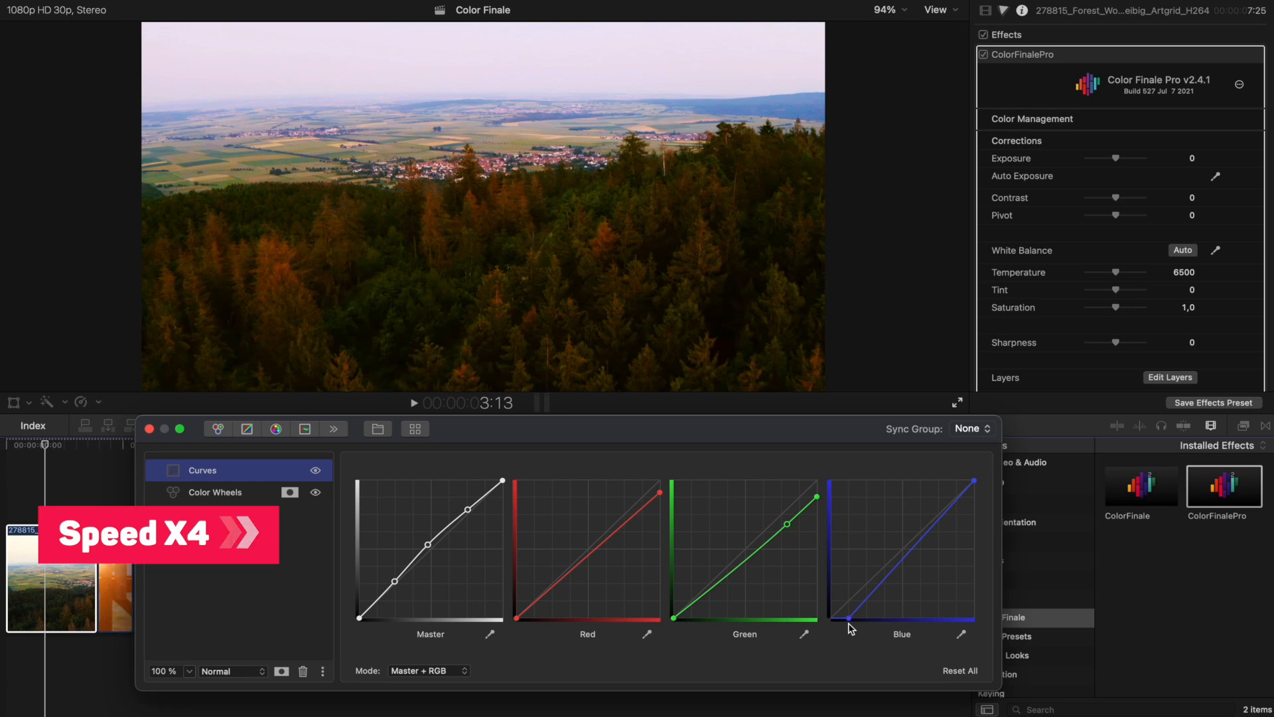
click(317, 470)
click(316, 470)
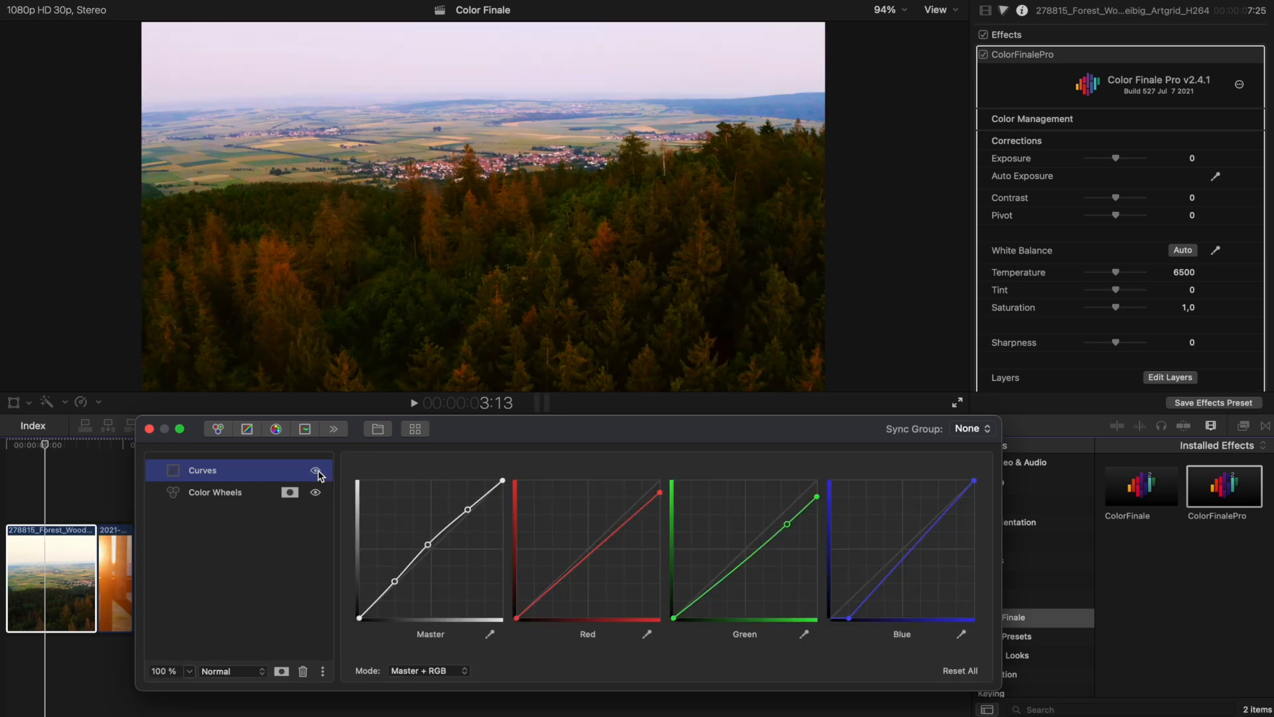
Step: Insert the autumn_0016_paper LUT as a new layer on the forest clip and reduce the layer's opacity
click(415, 429)
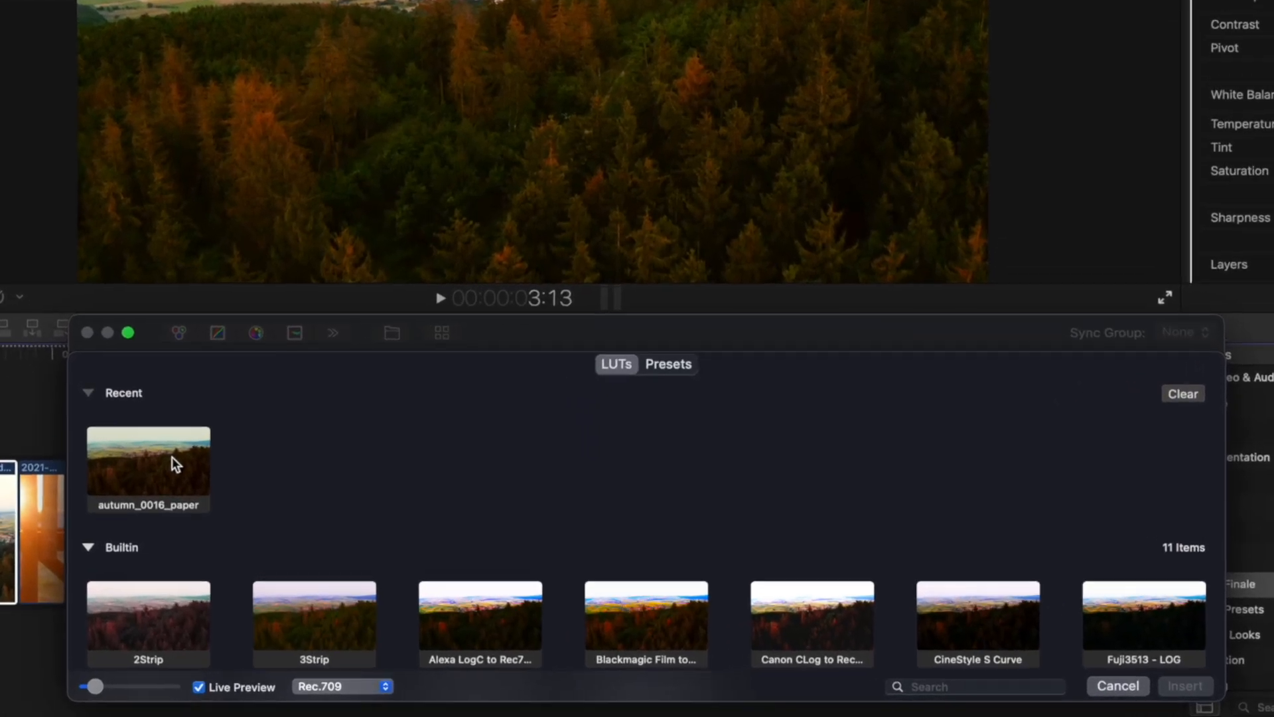
click(213, 521)
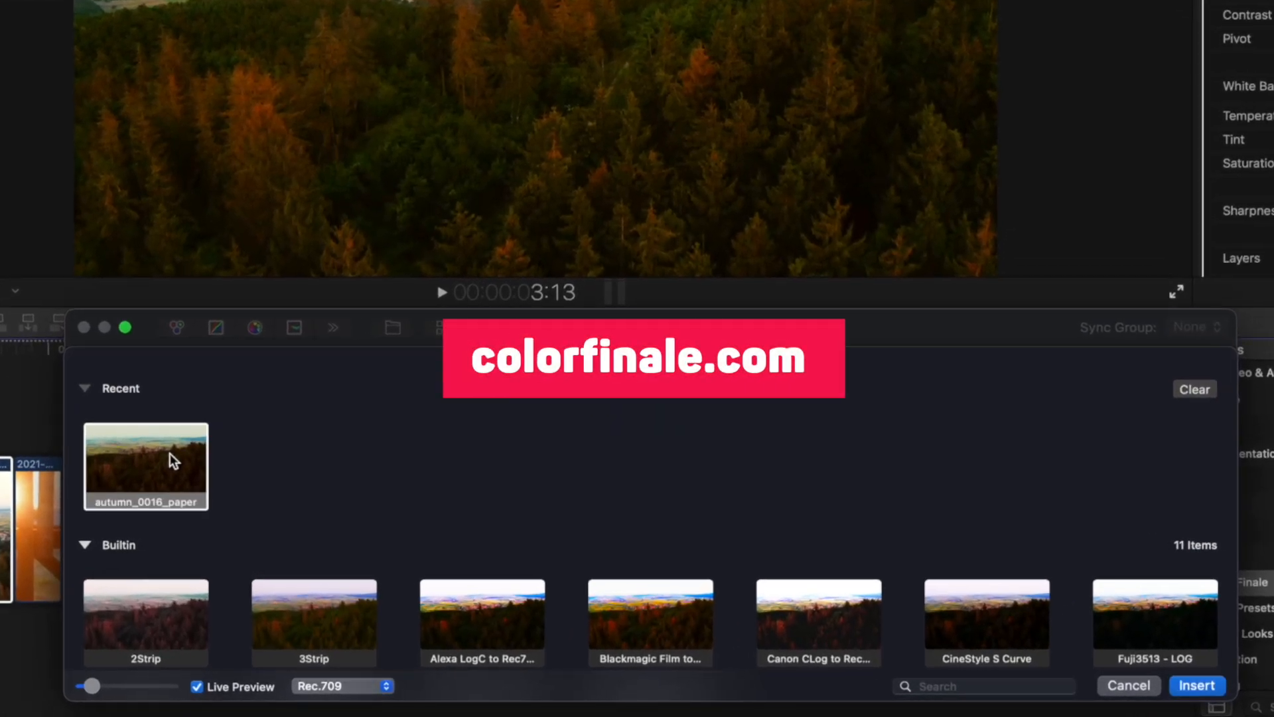
double_click(170, 456)
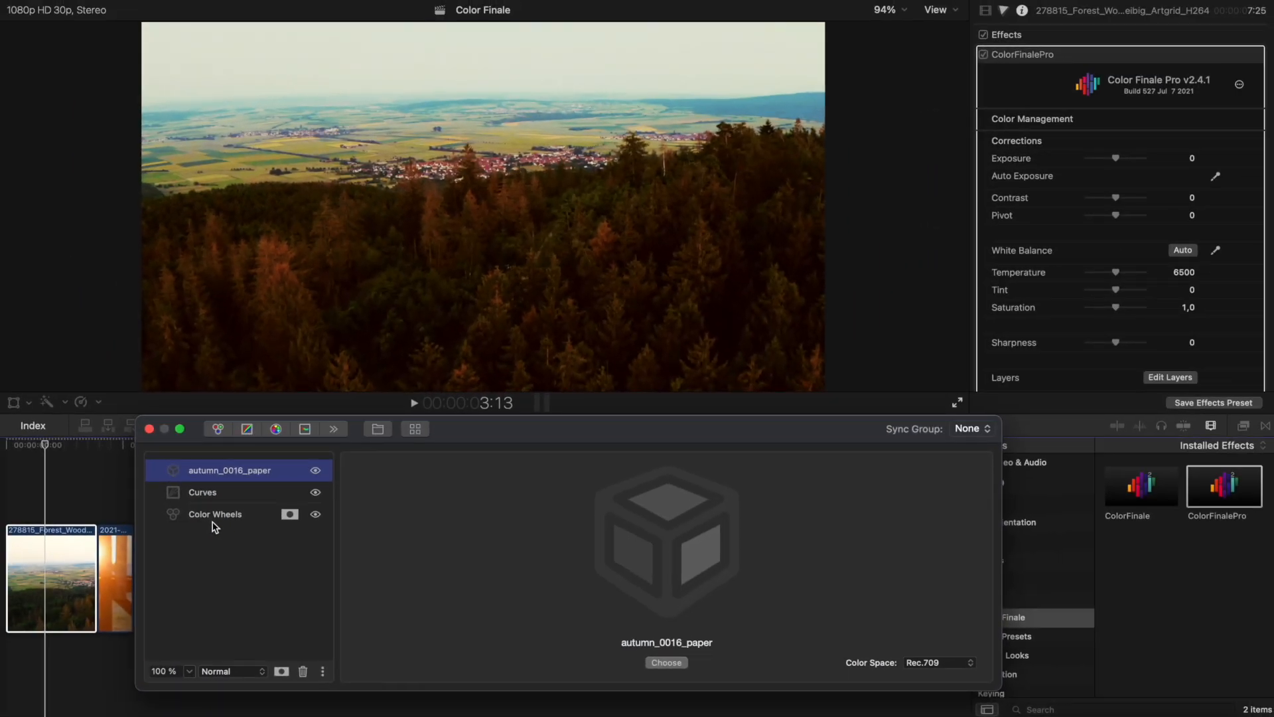
click(189, 671)
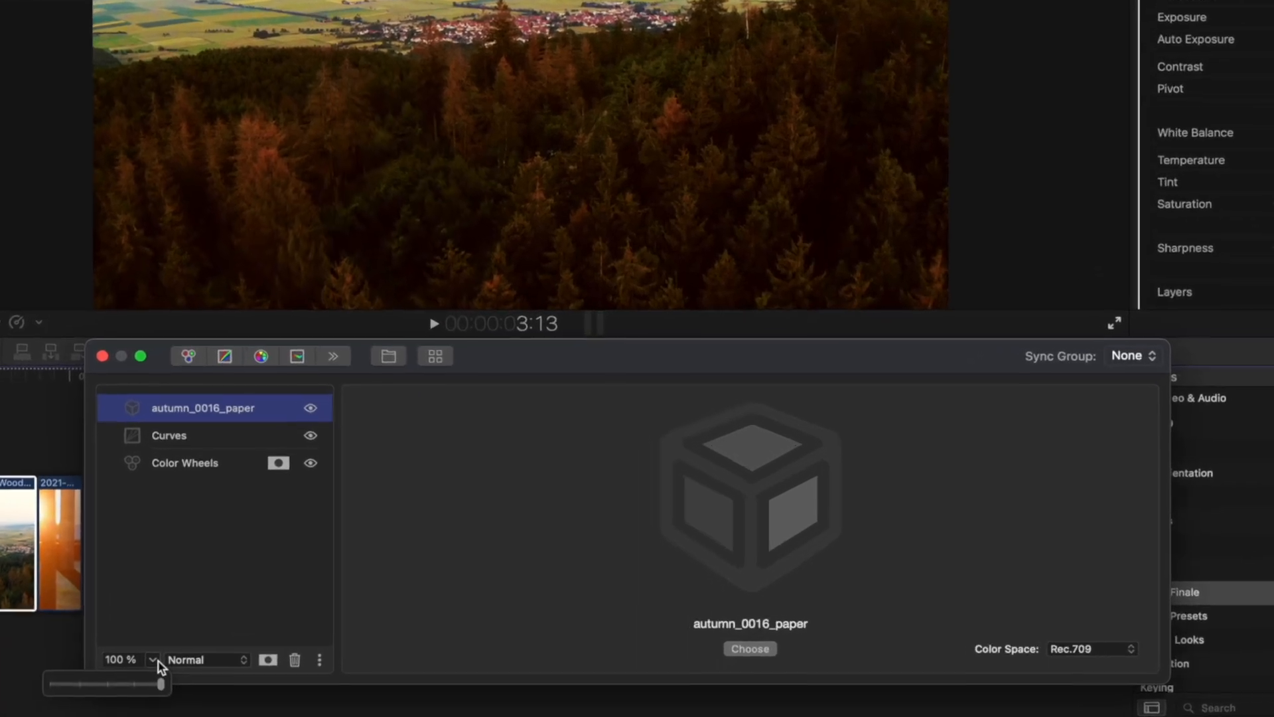
drag(197, 689, 69, 685)
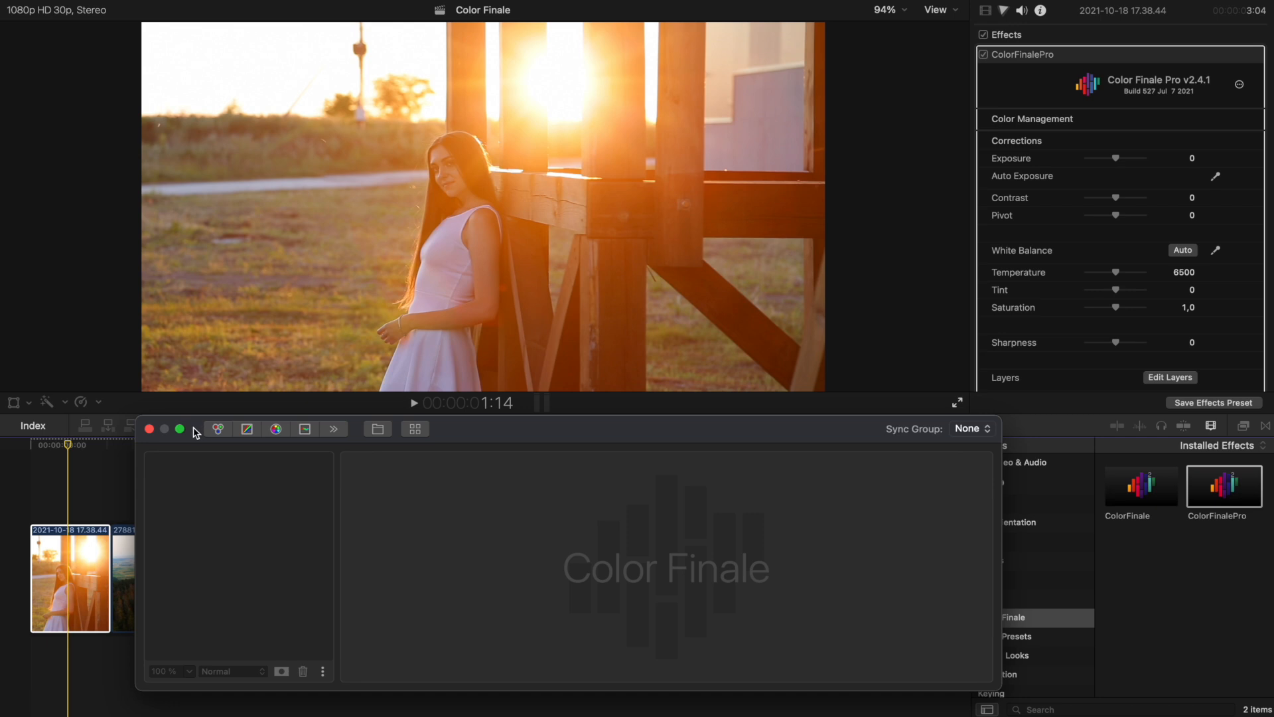
Step: Add a Curves layer to the sunset portrait clip and shape the Master curve into a gentle S
click(247, 429)
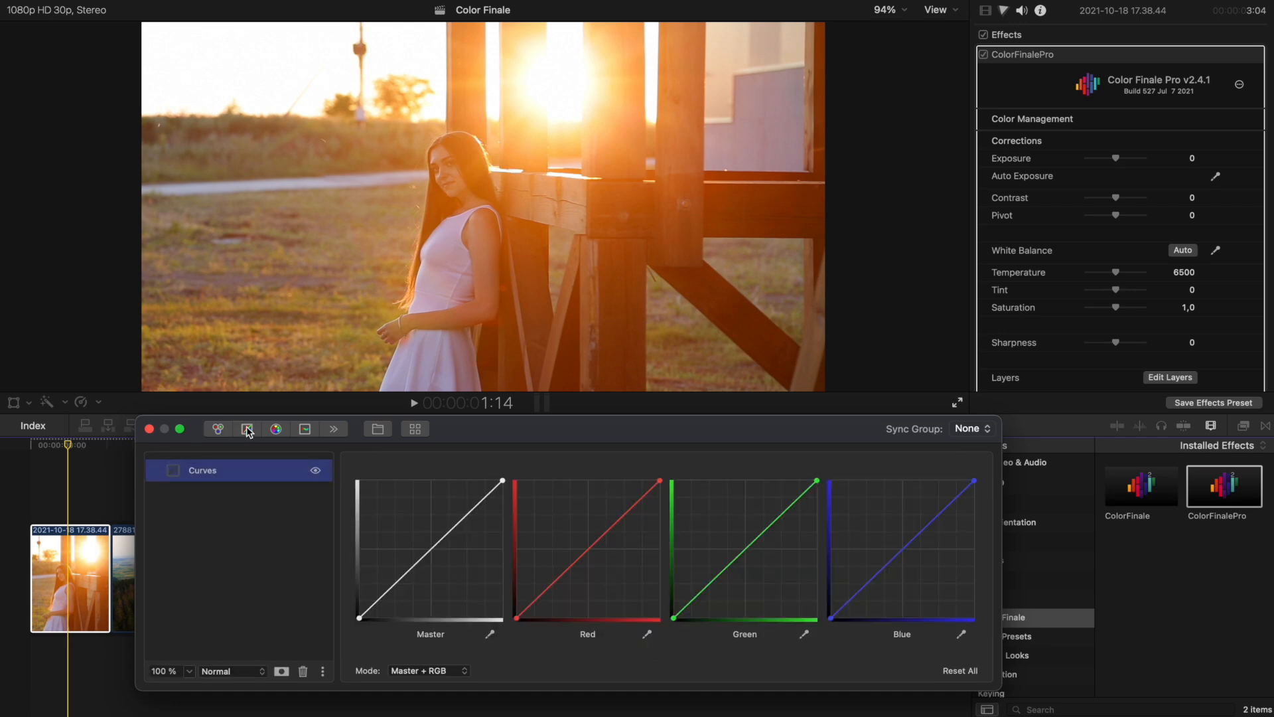
drag(396, 585, 403, 592)
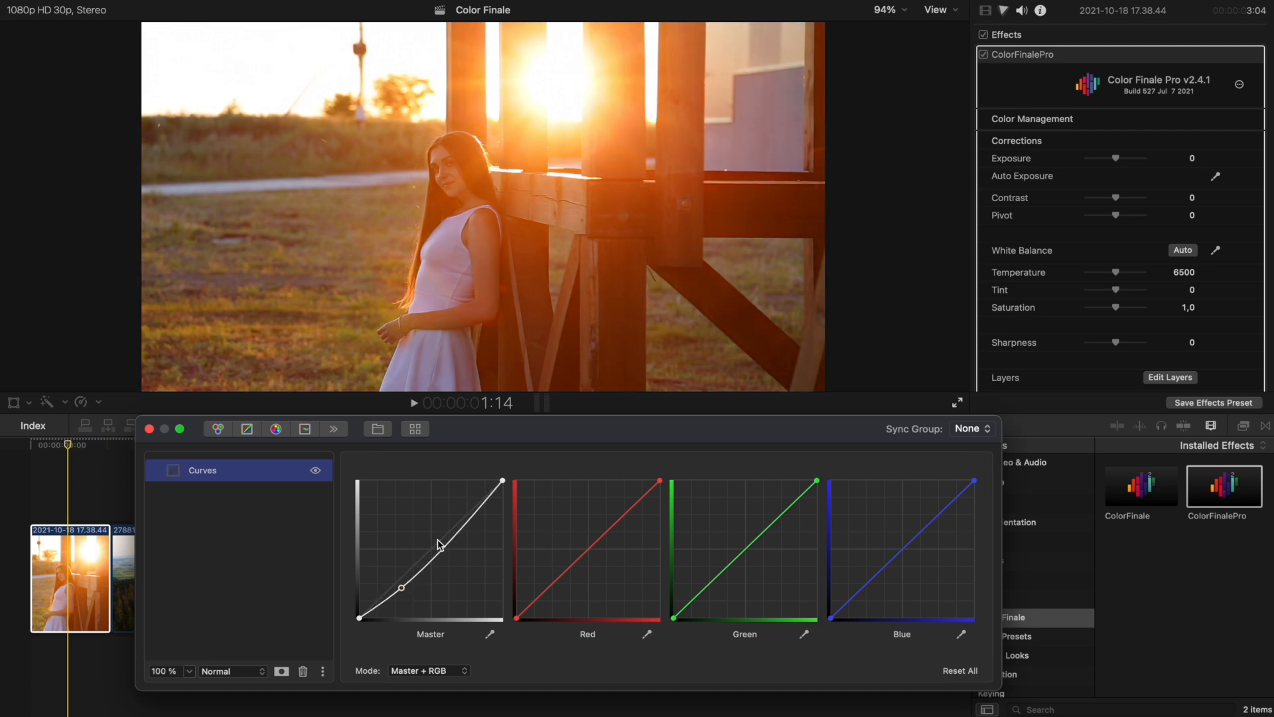
drag(470, 523, 466, 520)
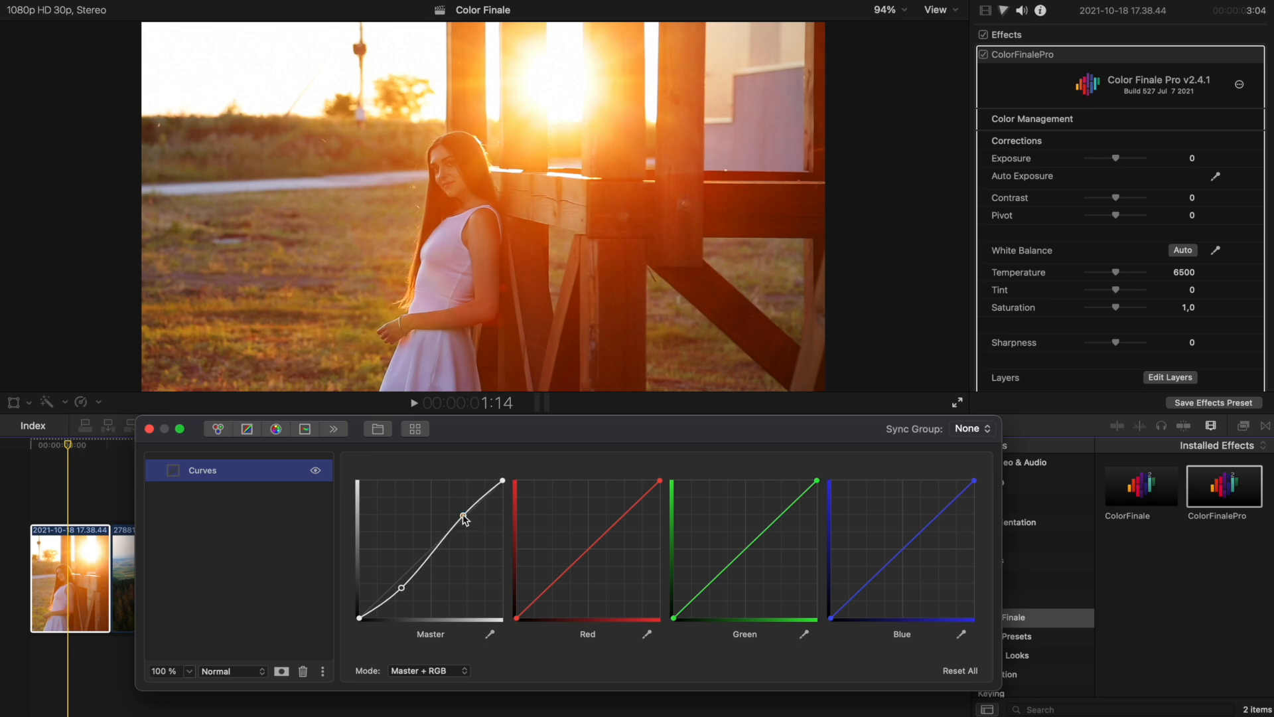
Step: Pull the Red curve down, dip the Green midtones, slightly raise the Green and Blue black points, and compare the Curves layer off and on
drag(587, 549, 596, 572)
drag(521, 617, 526, 621)
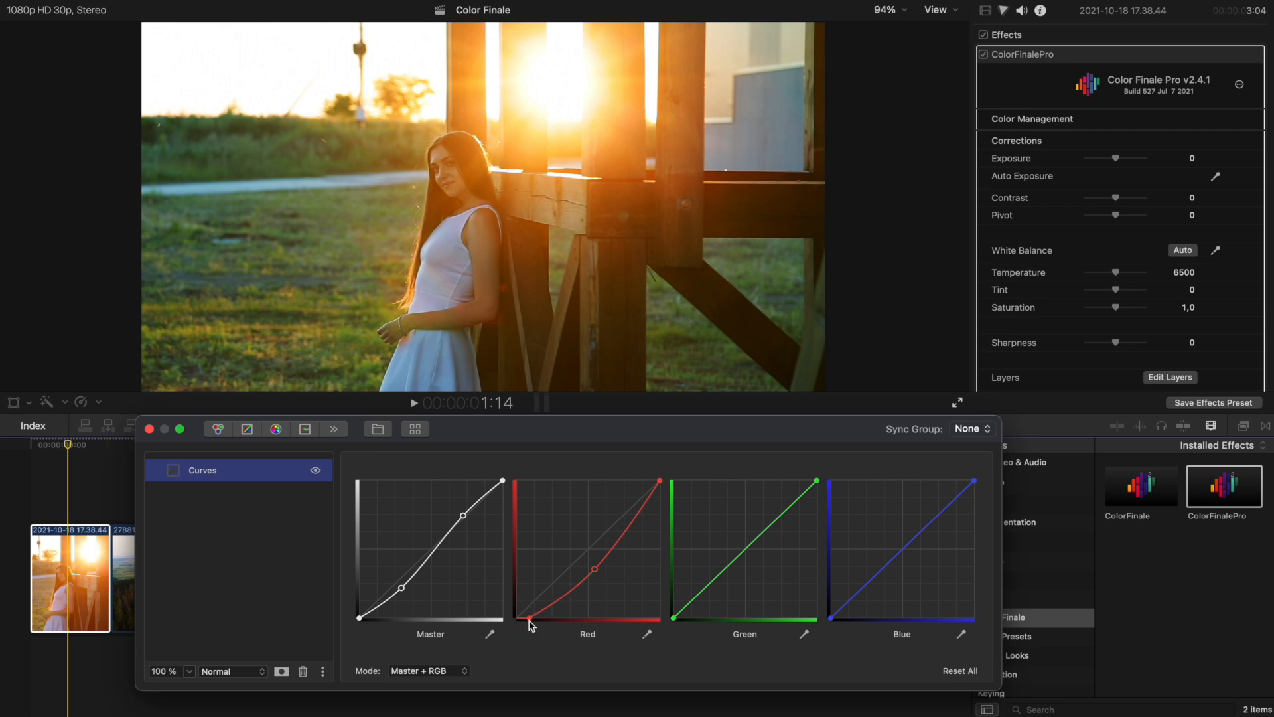
drag(637, 517, 637, 511)
drag(747, 549, 749, 552)
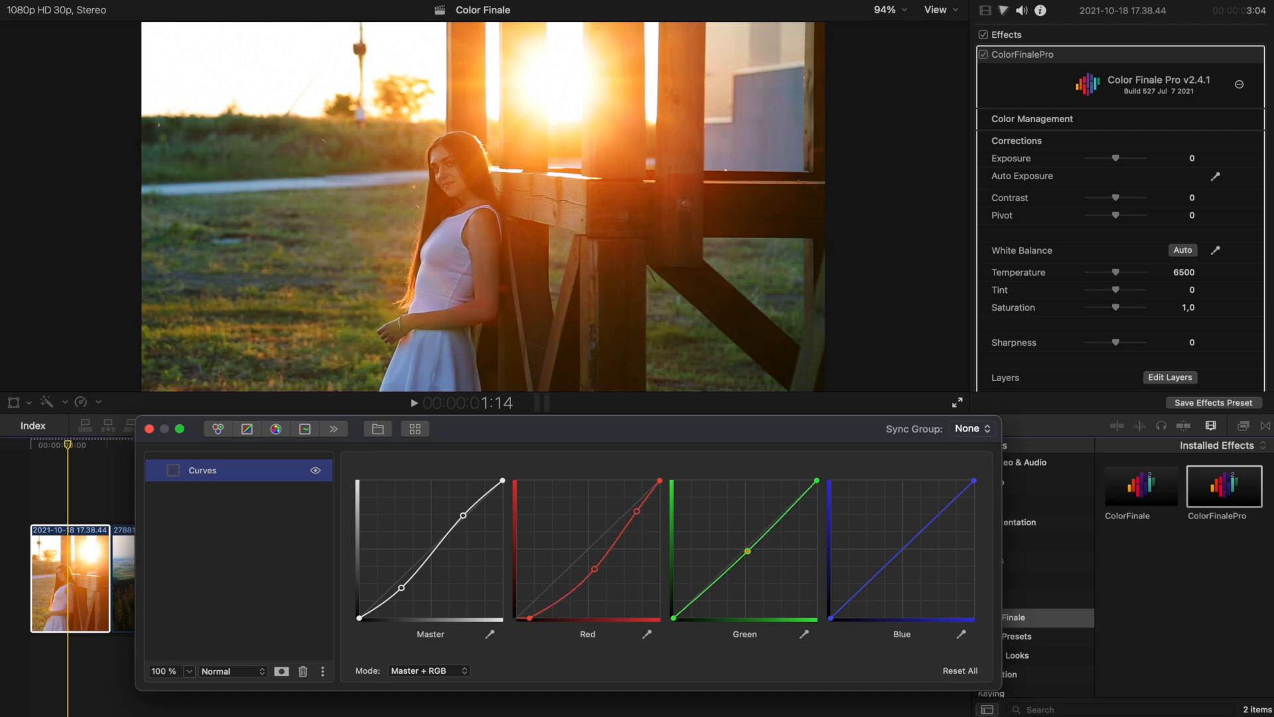
drag(673, 618, 674, 613)
drag(830, 618, 831, 613)
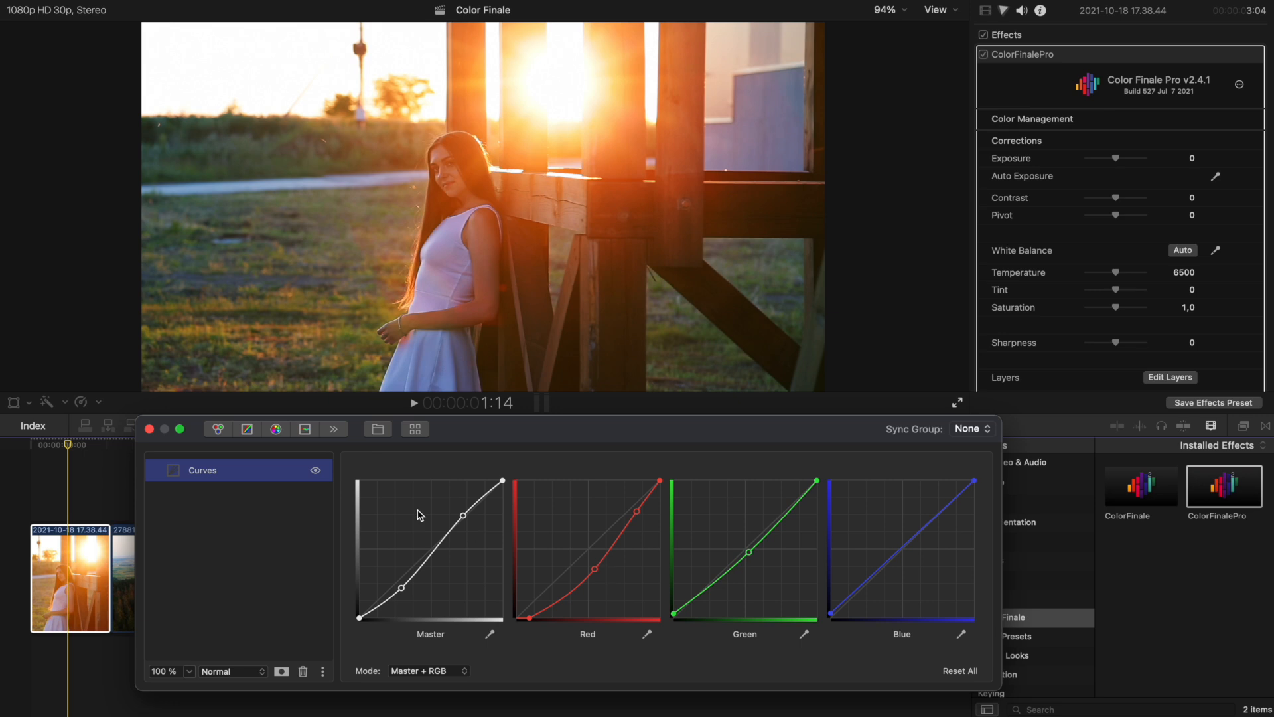
click(316, 471)
click(317, 471)
Step: At frame 26 of the portrait clip, with the viewer at 50%, draw a rectangle mask around the whole frame on the Curves layer
click(53, 446)
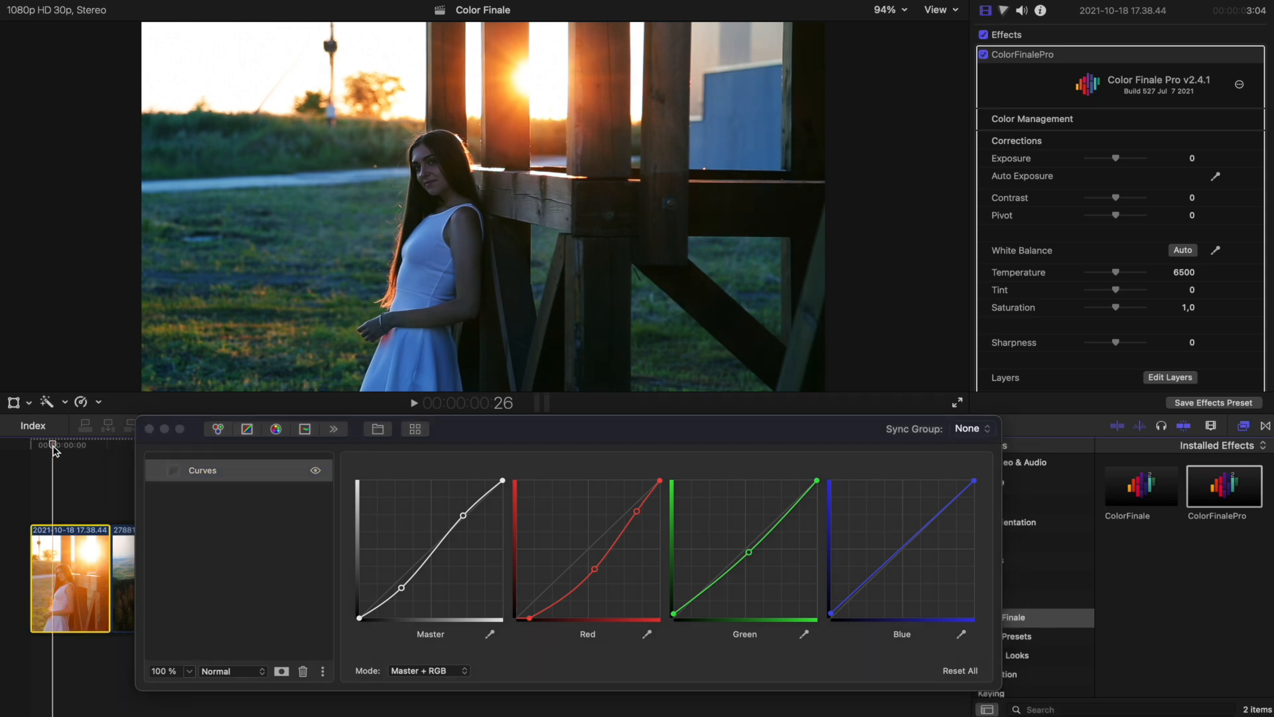
click(278, 671)
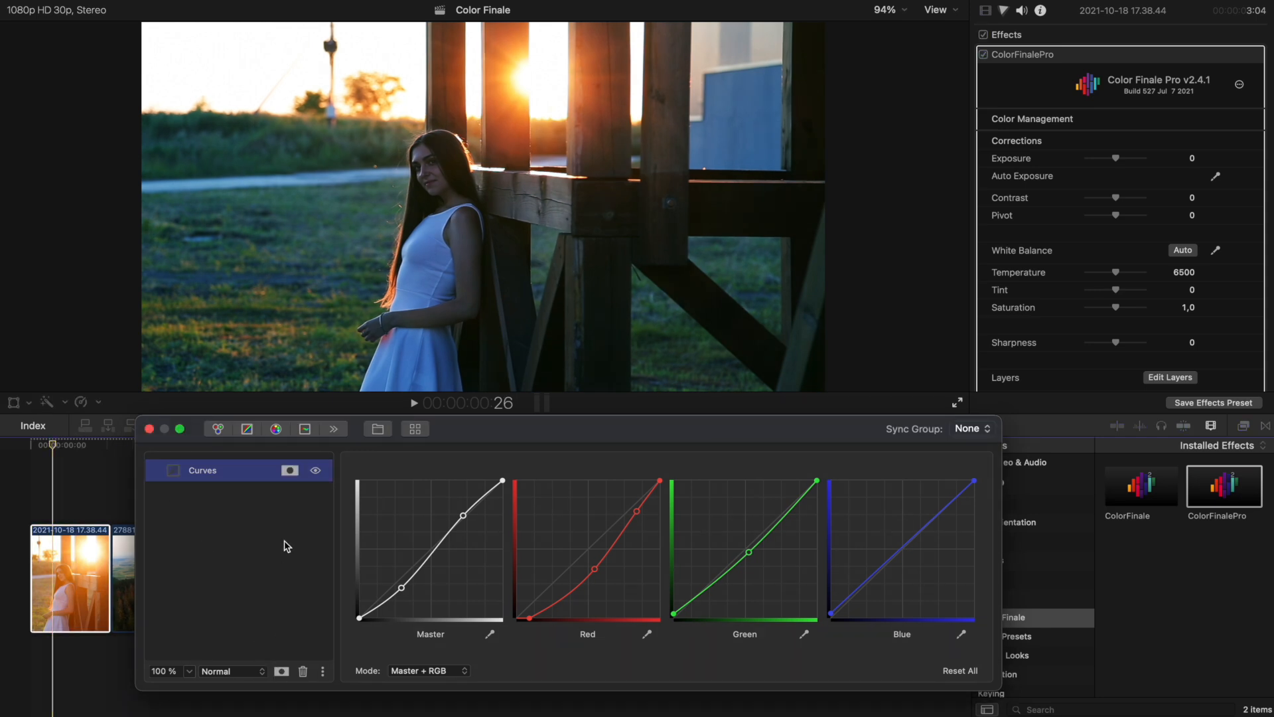
click(290, 471)
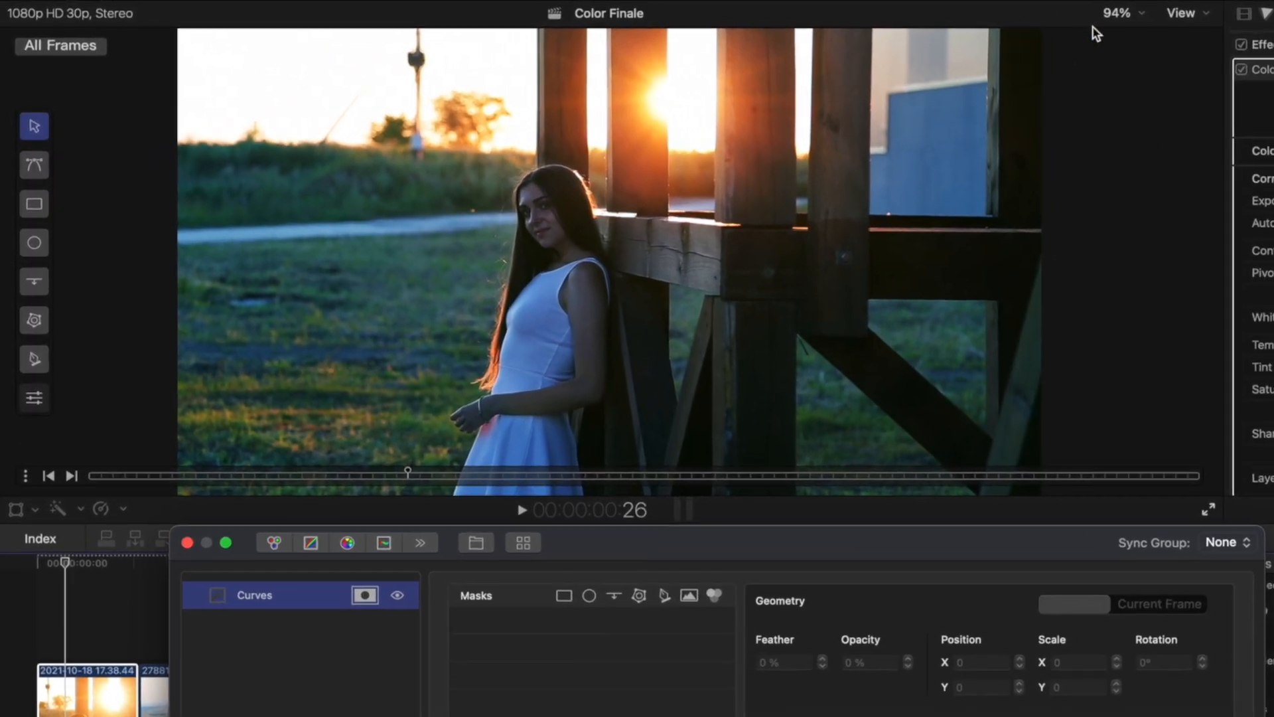
click(1118, 13)
click(1118, 99)
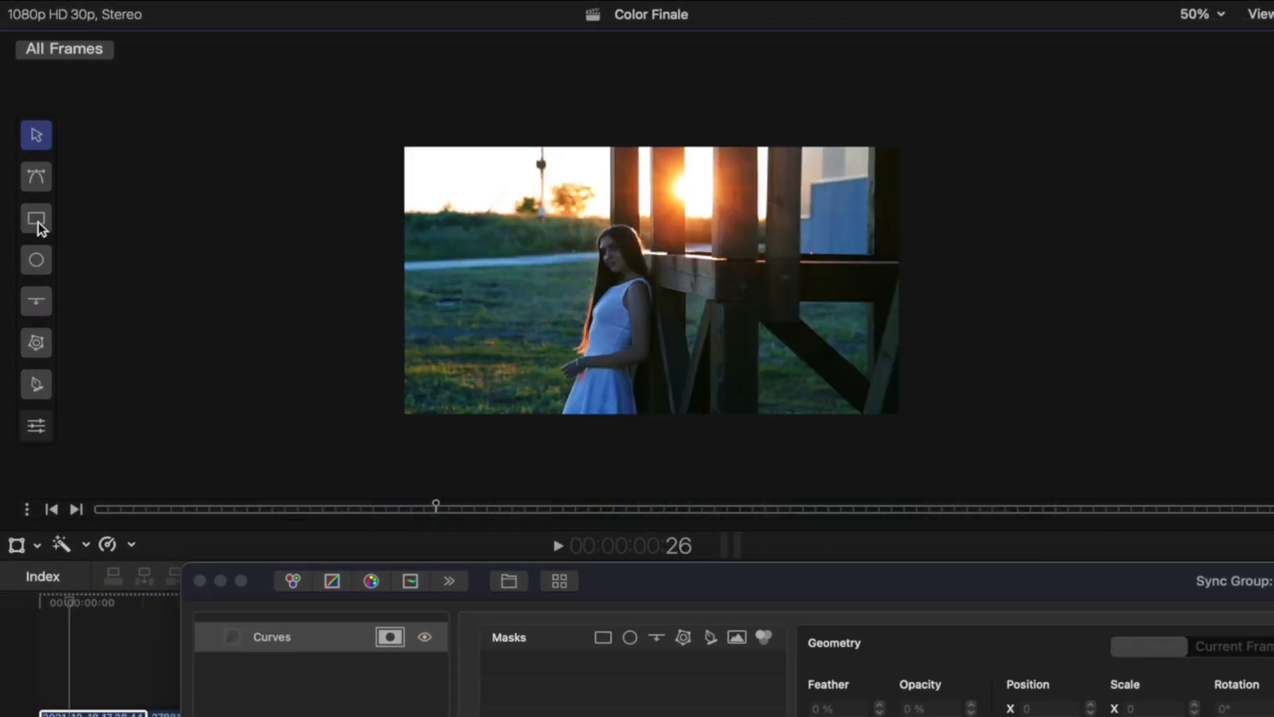
click(37, 222)
mouse_move(338, 103)
mouse_down()
mouse_move(659, 262)
mouse_move(961, 427)
mouse_move(967, 447)
mouse_up()
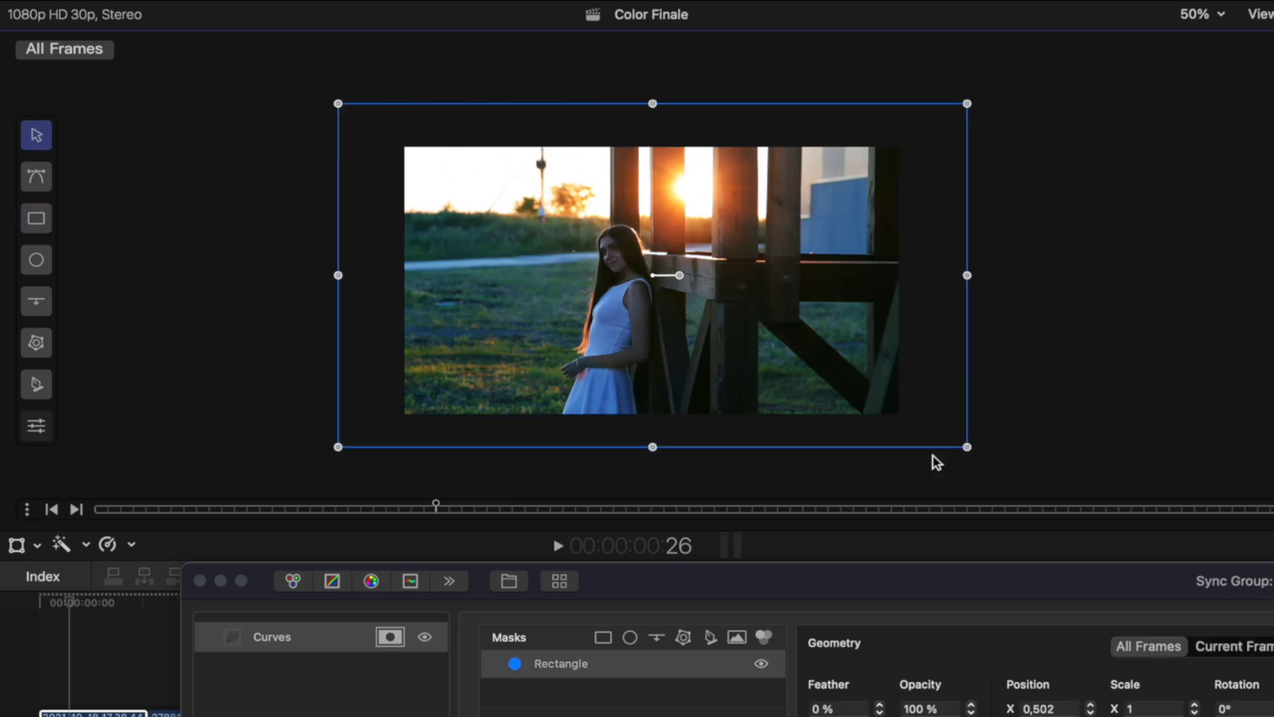
Step: Set the rectangle mask's opacity to 0 %, switch it to Current Frame editing, and add a keyframe at frame 26
click(36, 430)
drag(149, 351, 70, 353)
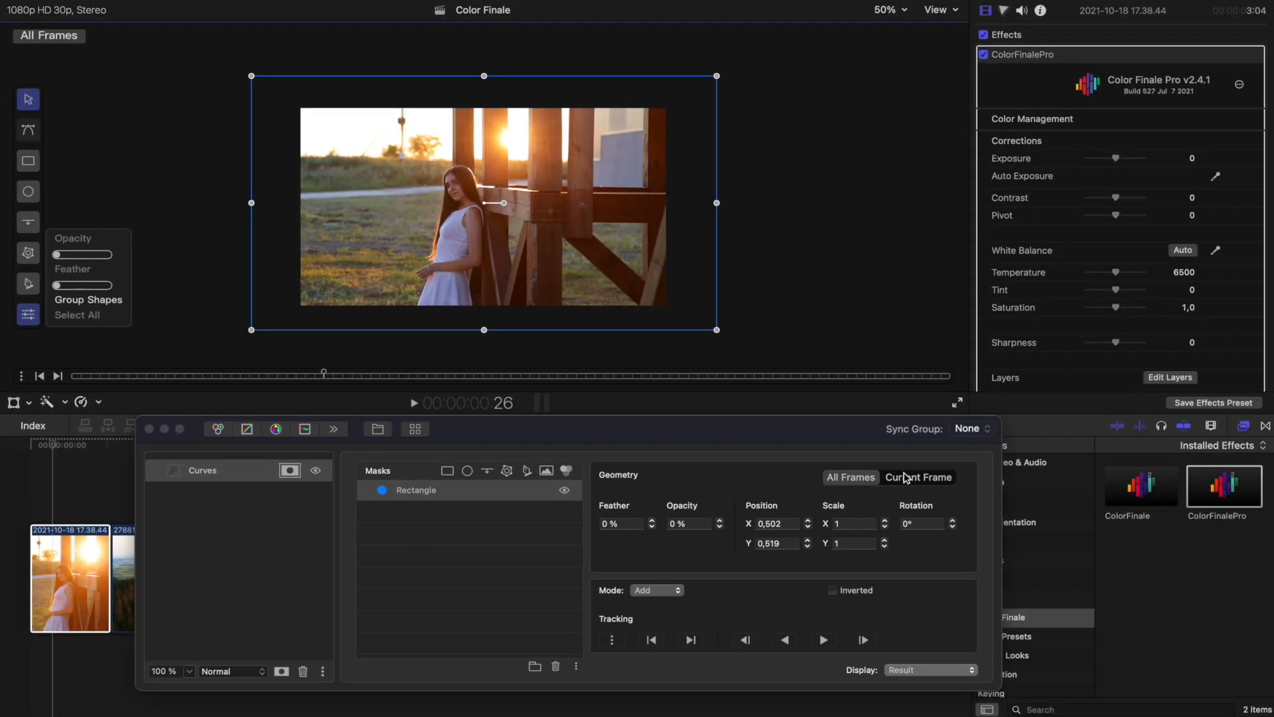
click(1213, 632)
click(615, 642)
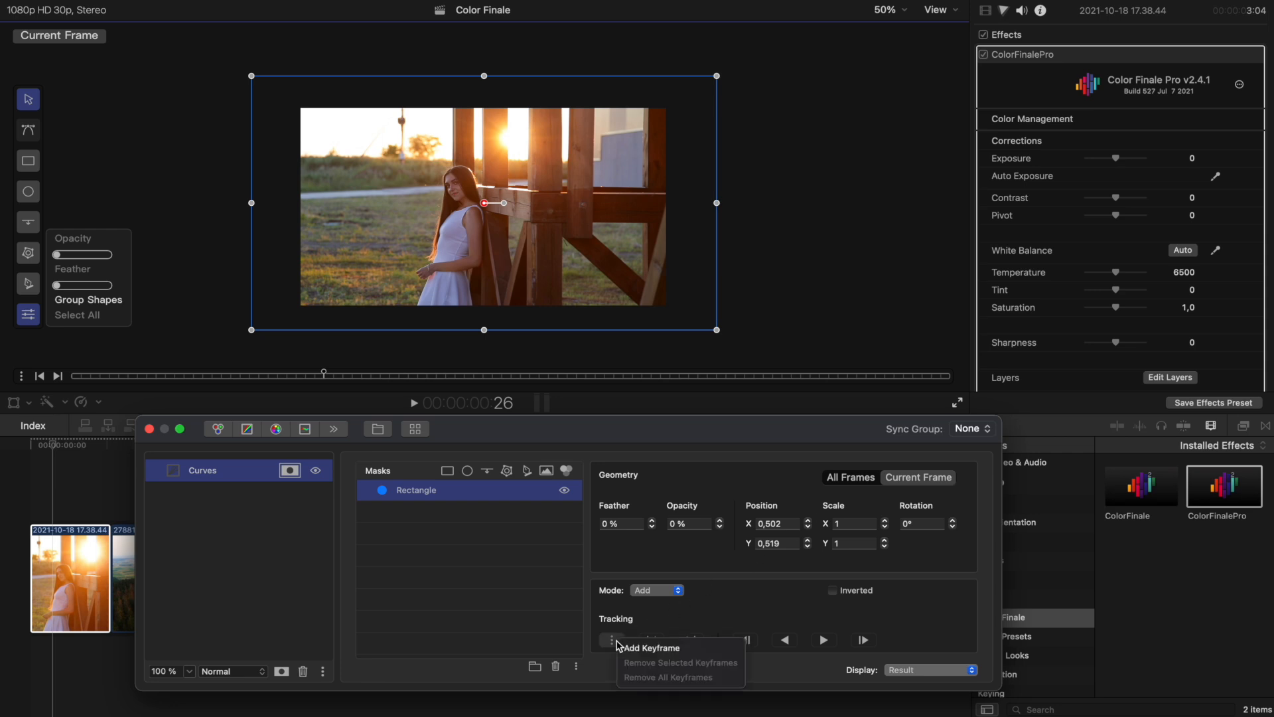
click(623, 646)
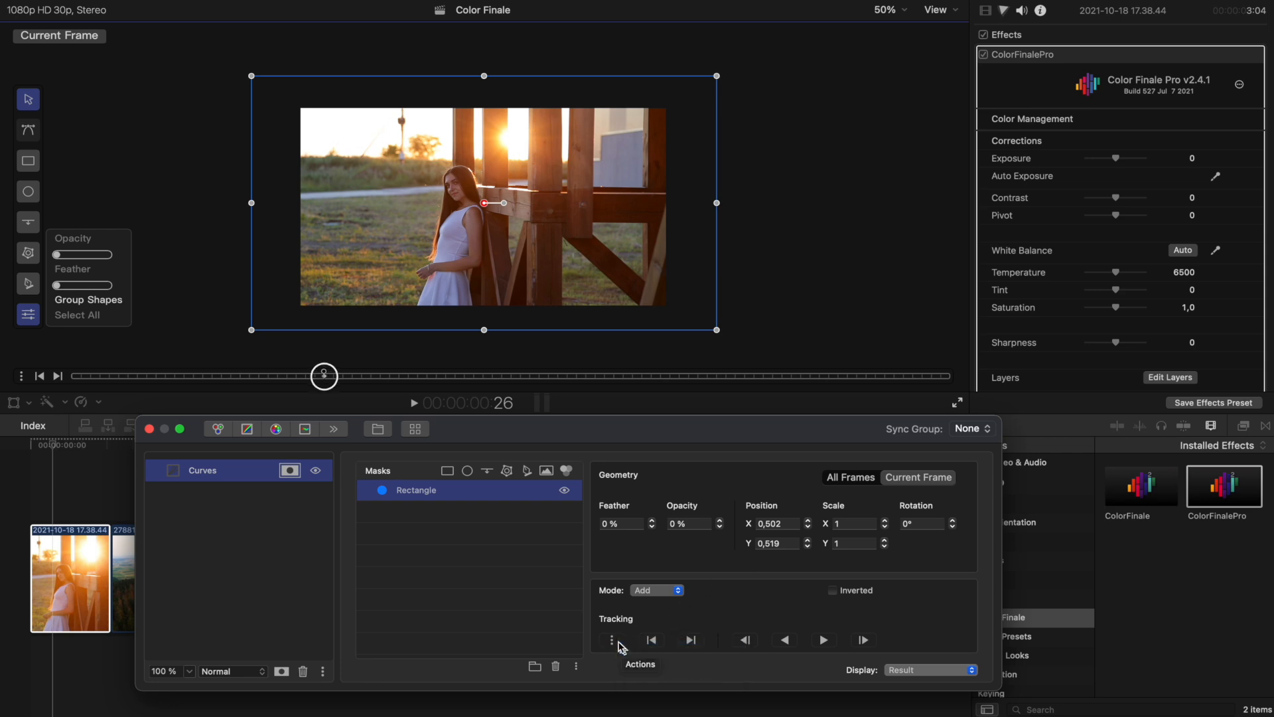
Step: At 1:19, set the rectangle mask's opacity to 100 % for the current frame
click(55, 445)
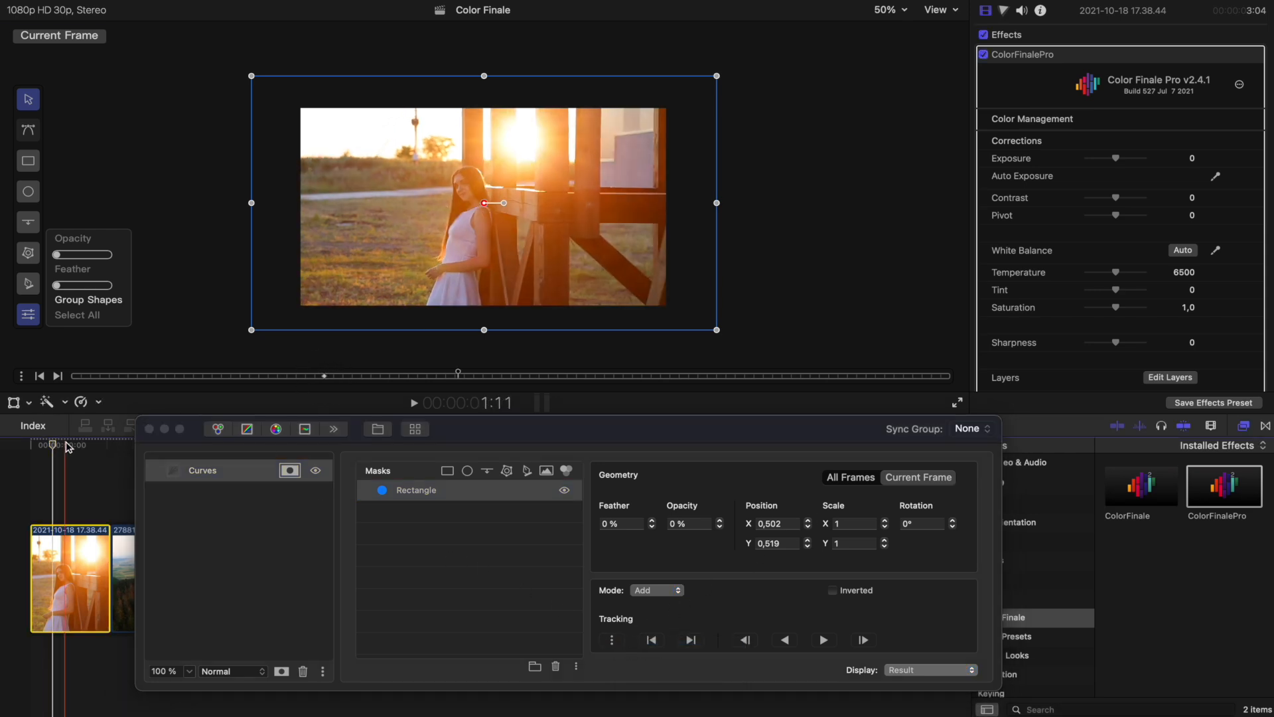
click(72, 443)
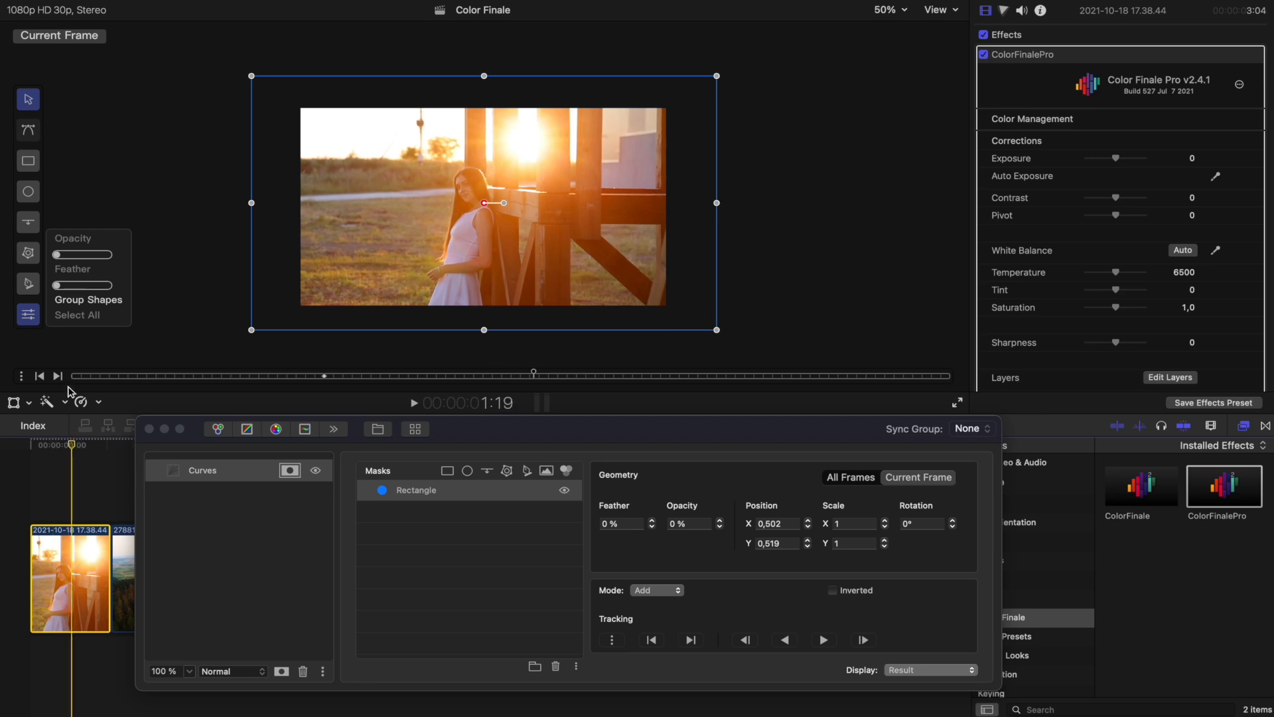
drag(59, 259, 118, 257)
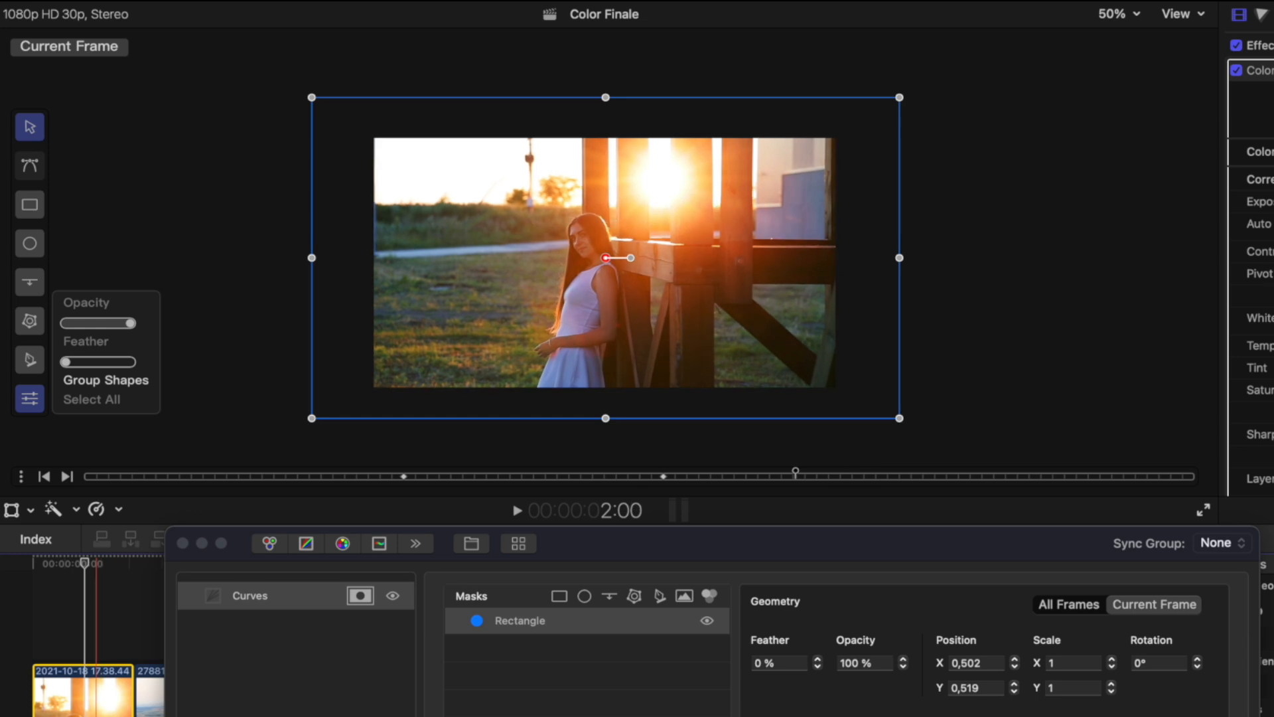
Step: Add another keyframe to the rectangle mask at 2:00, keeping its opacity at 100 %
click(97, 566)
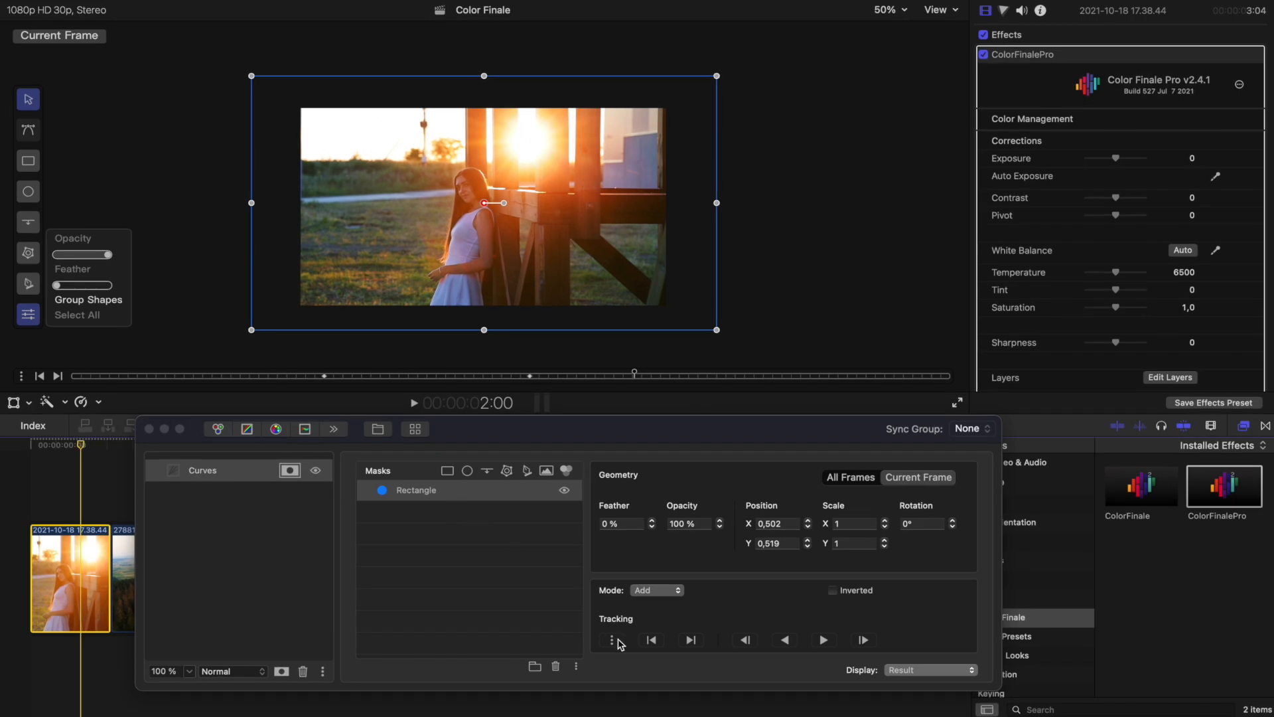
click(618, 640)
click(637, 643)
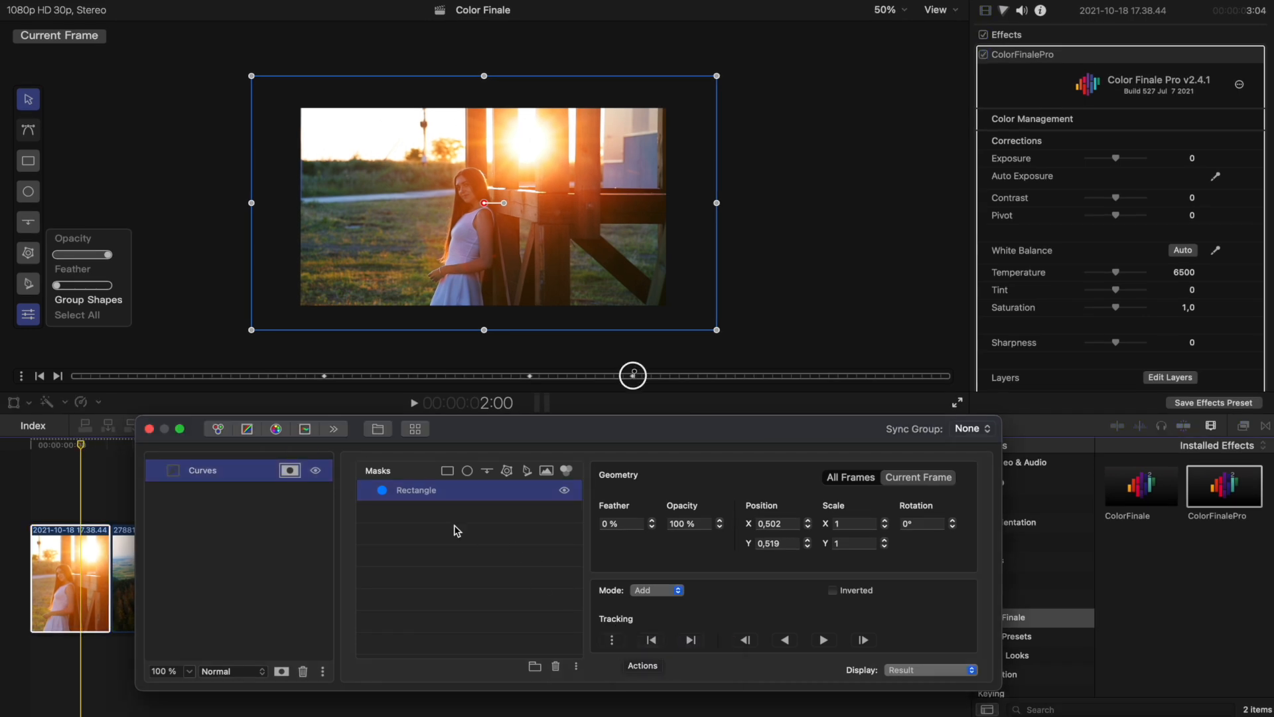
Step: At 2:24, set the rectangle mask's opacity to 0 % for the current frame
click(103, 449)
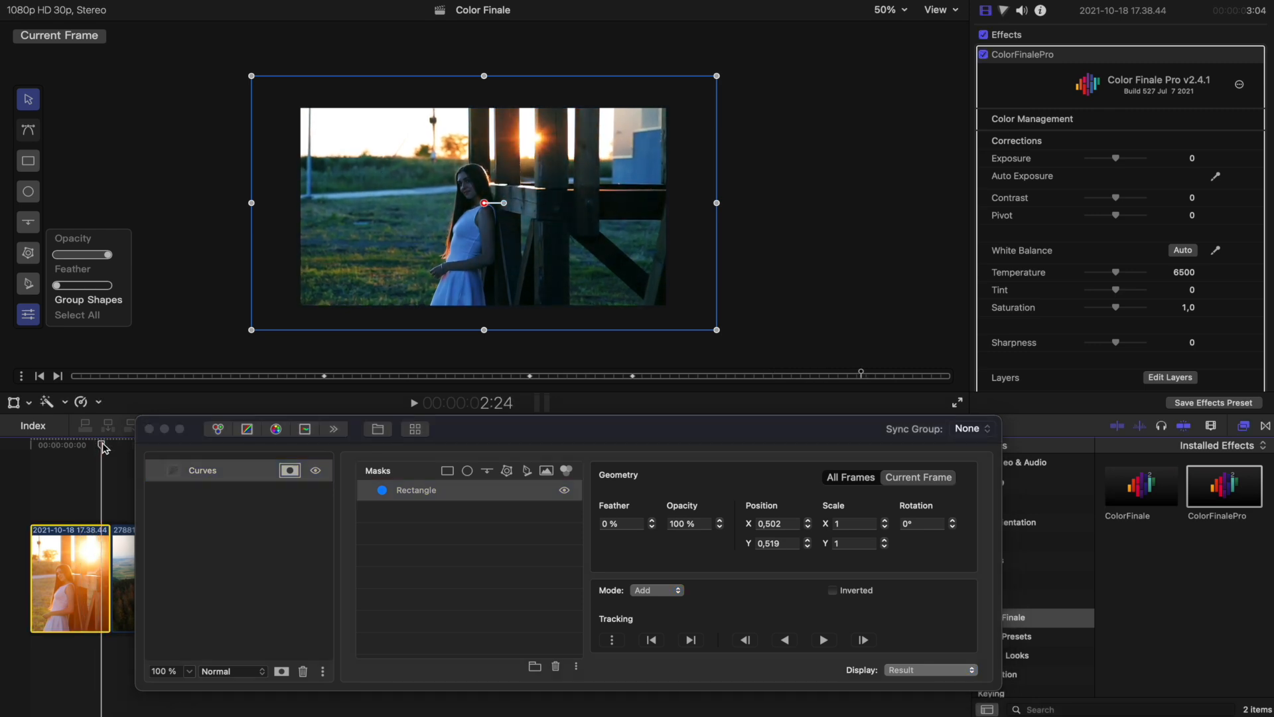
drag(107, 255, 54, 257)
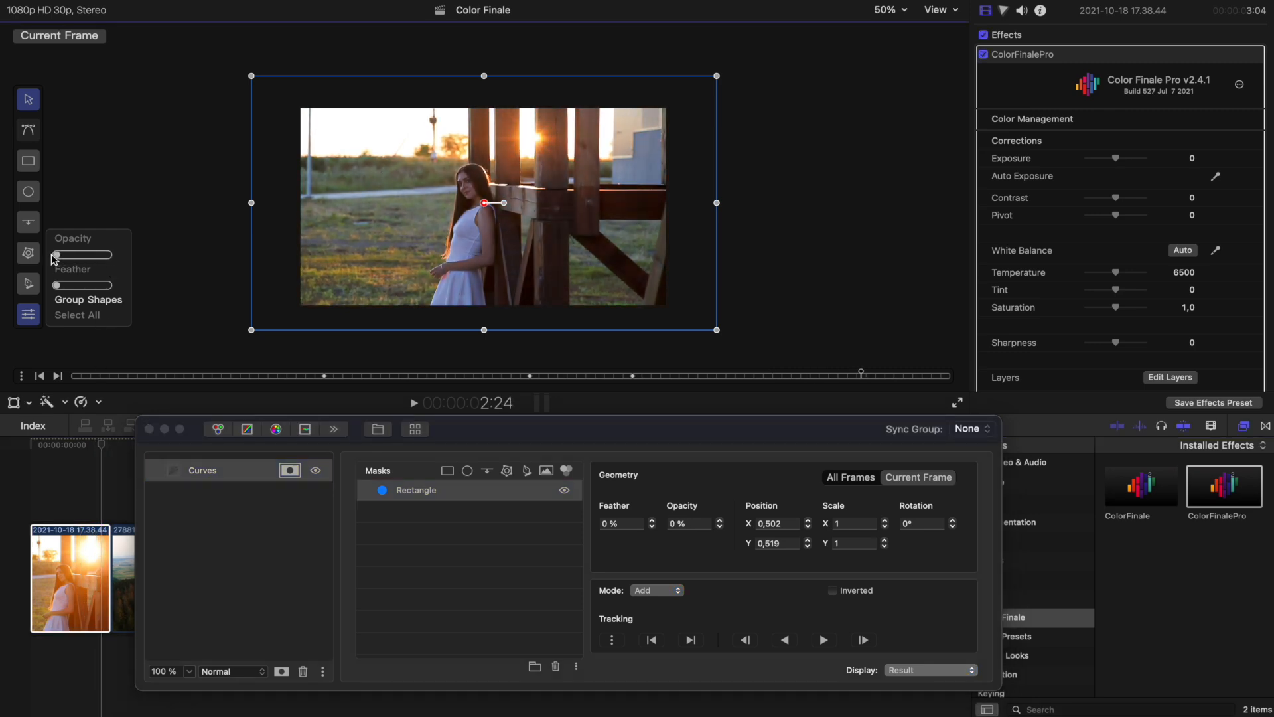
click(857, 375)
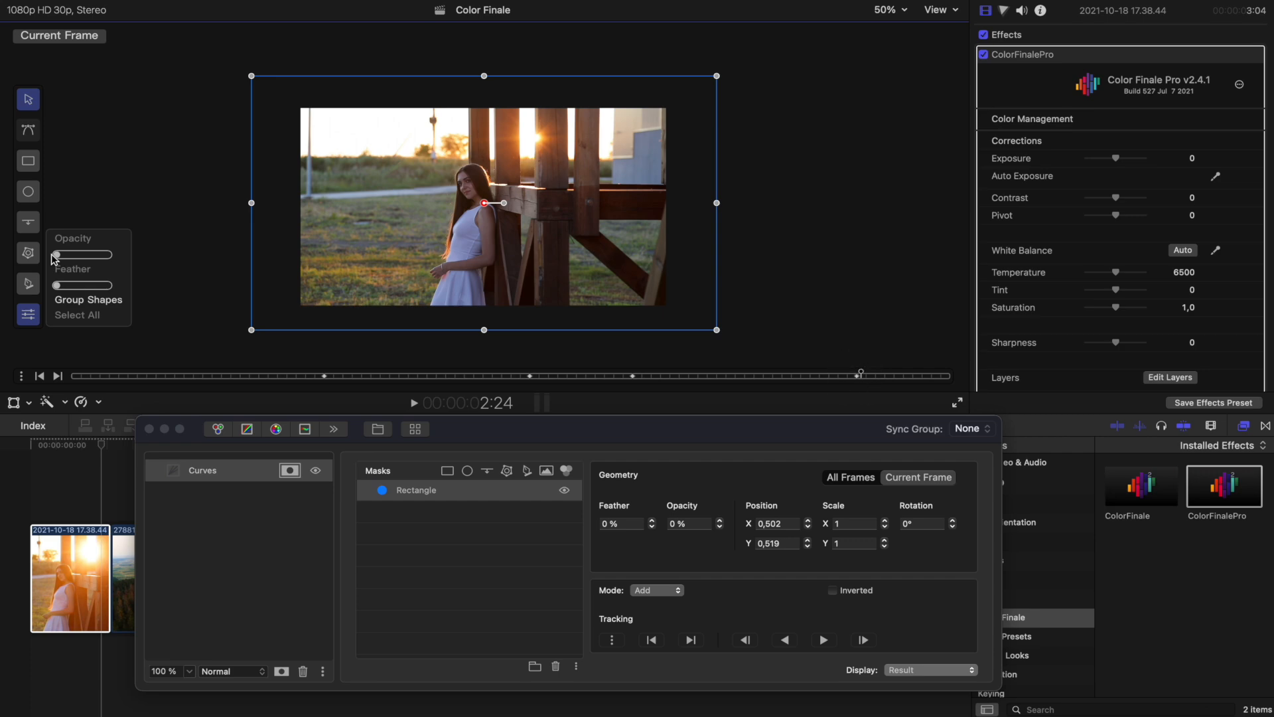